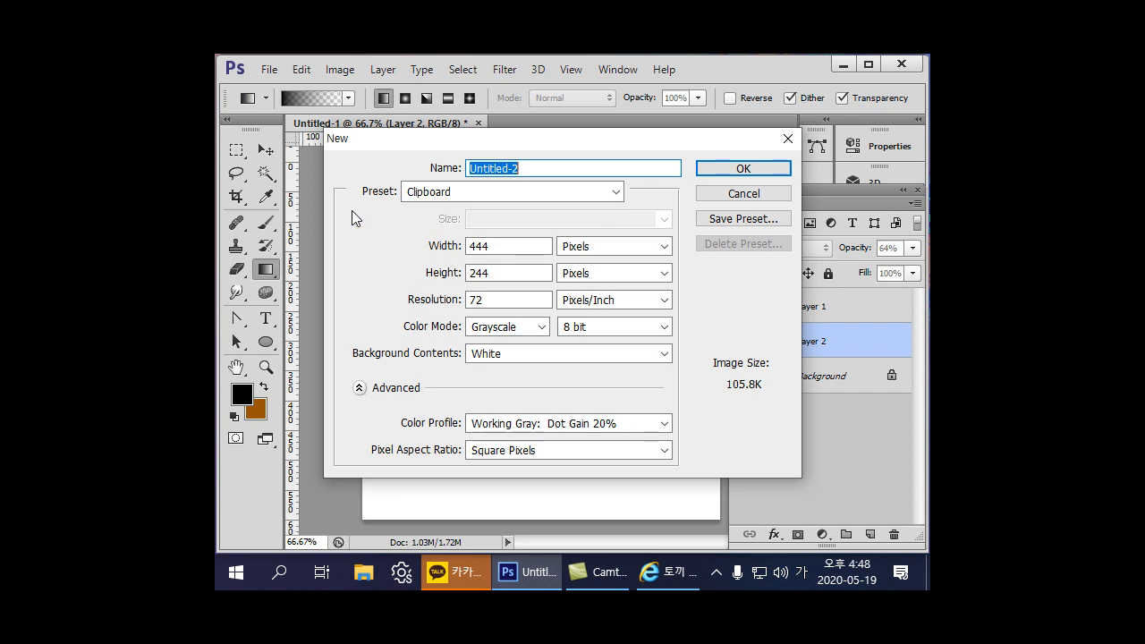
# Step: Create a new 600 × 600 pixel document at 72 pixels/inch in RGB Color mode with a white background
pyautogui.doubleClick(501, 246)
pyautogui.write('600')
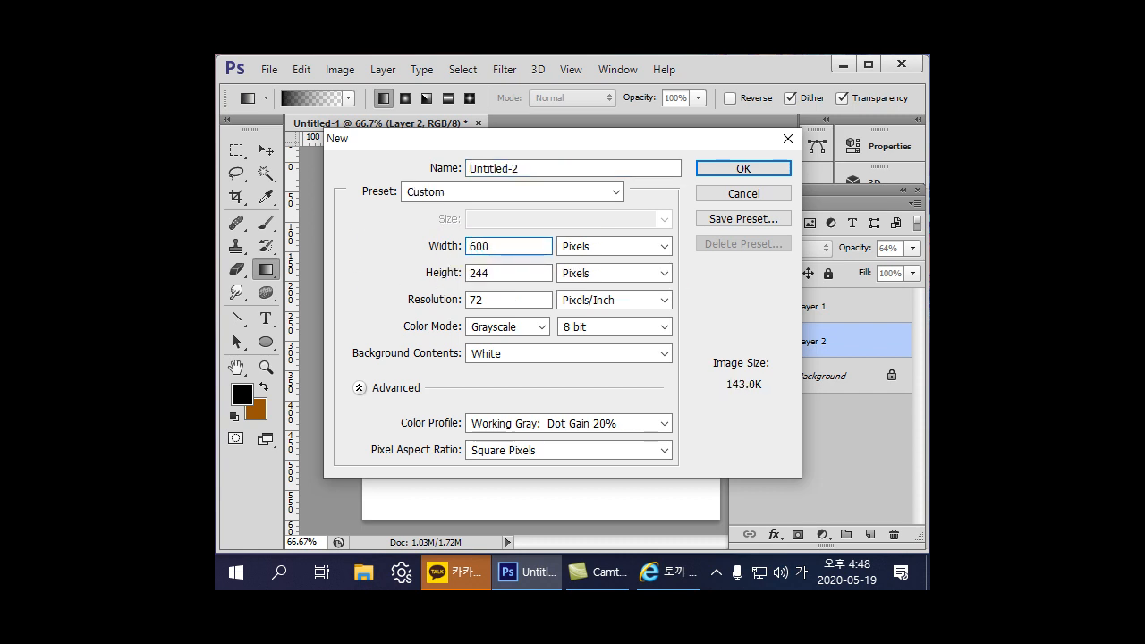
pyautogui.doubleClick(487, 273)
pyautogui.write('600')
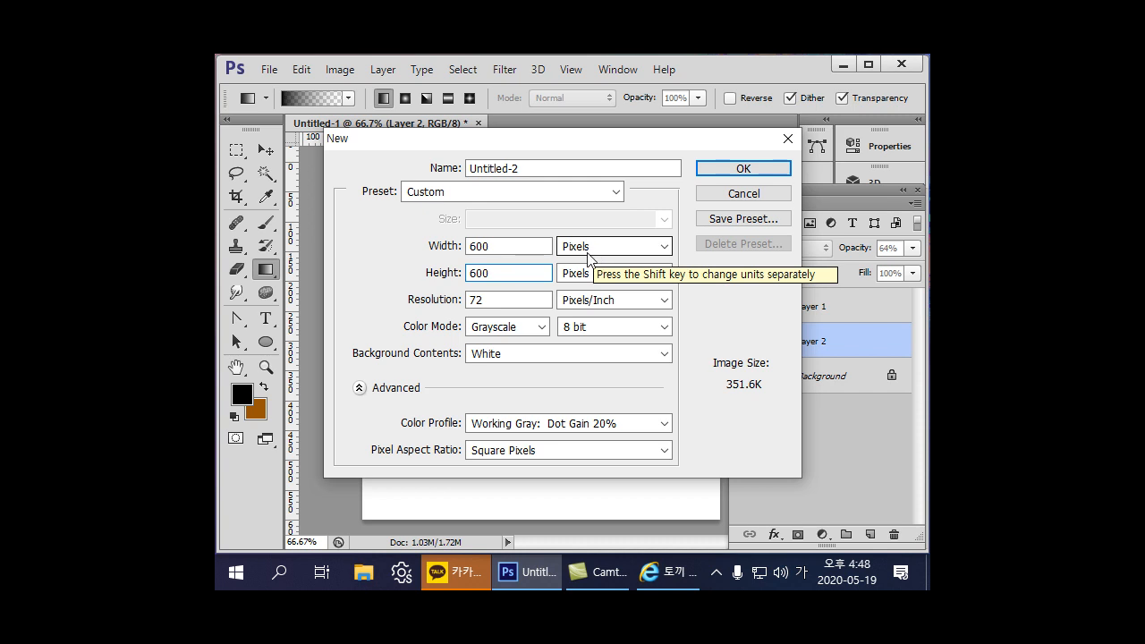
pyautogui.click(518, 328)
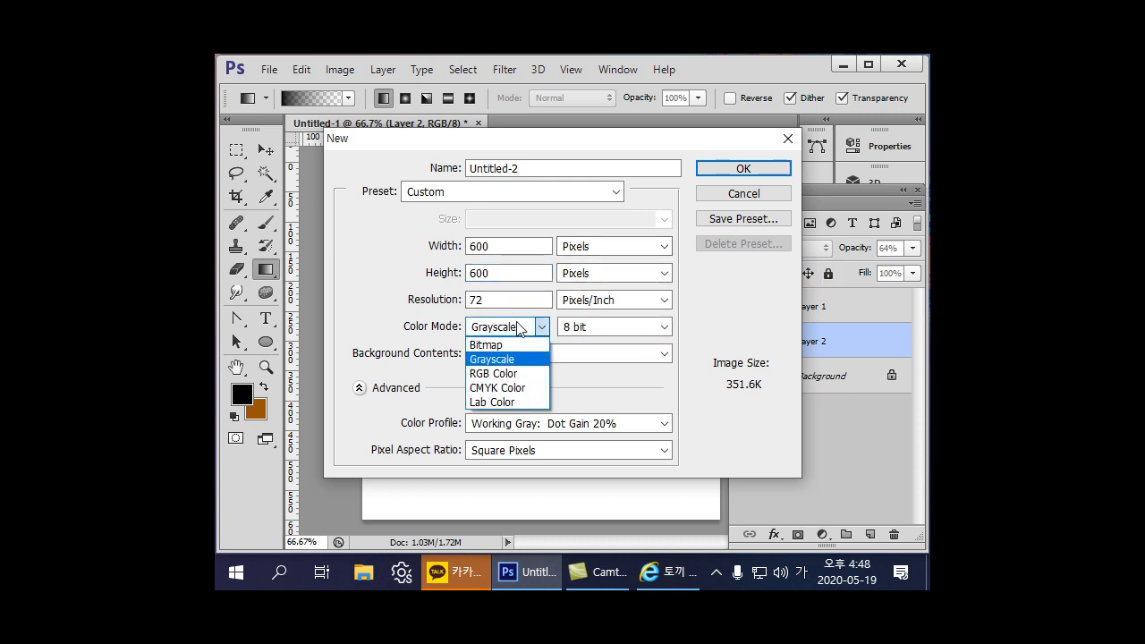
pyautogui.click(501, 370)
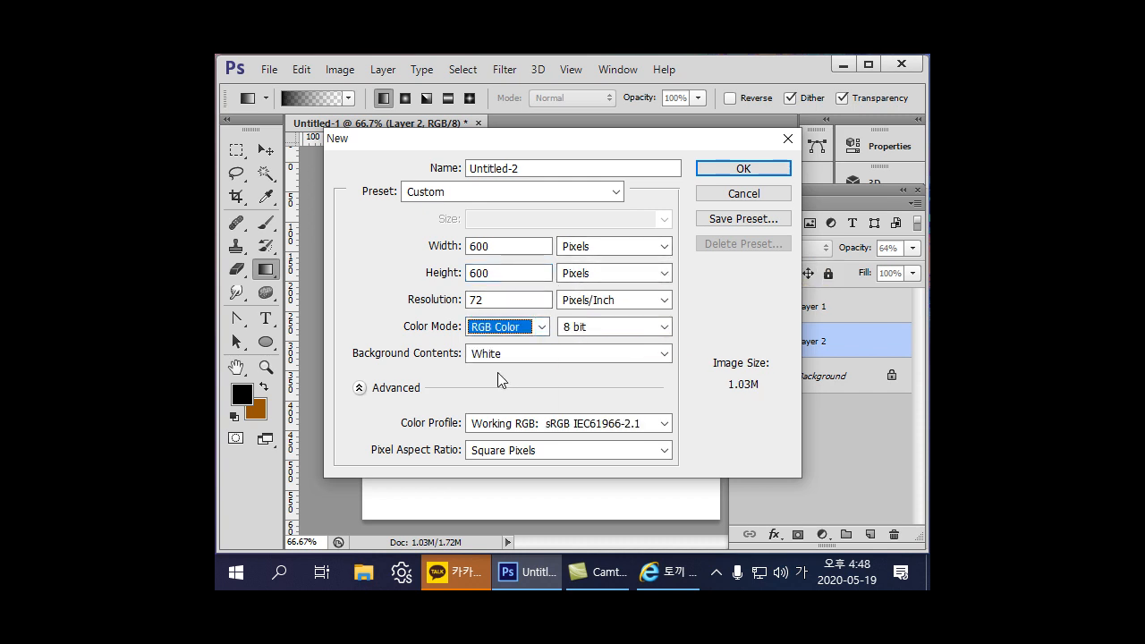
pyautogui.click(714, 167)
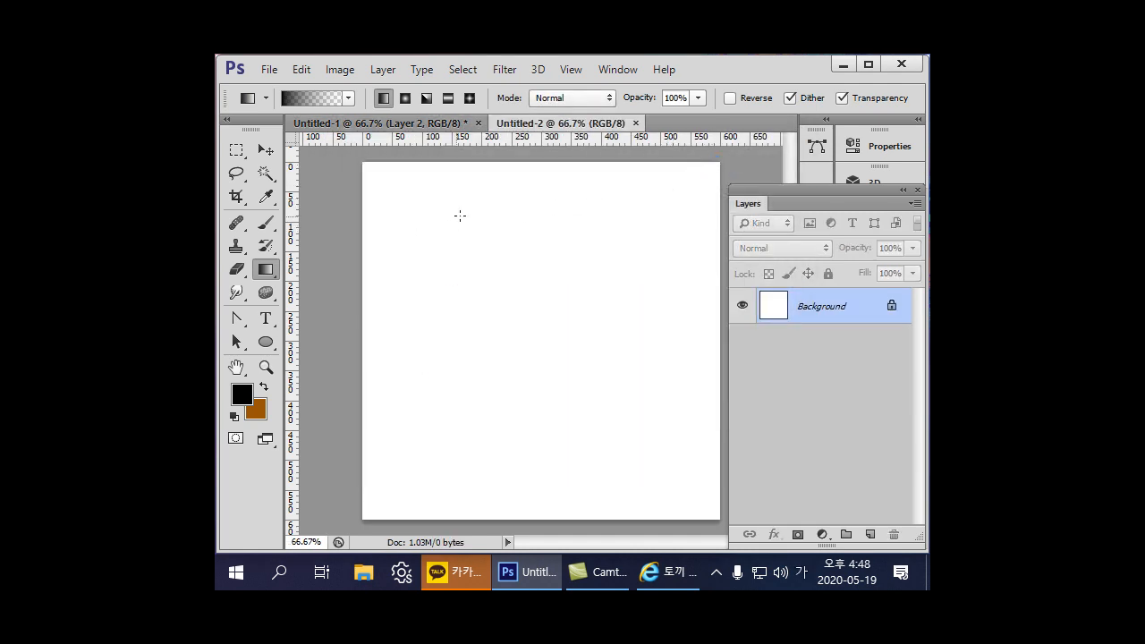
# Step: Display the grid and place a vertical and a horizontal guide crossing at the canvas centre, 300 px each
pyautogui.click(580, 68)
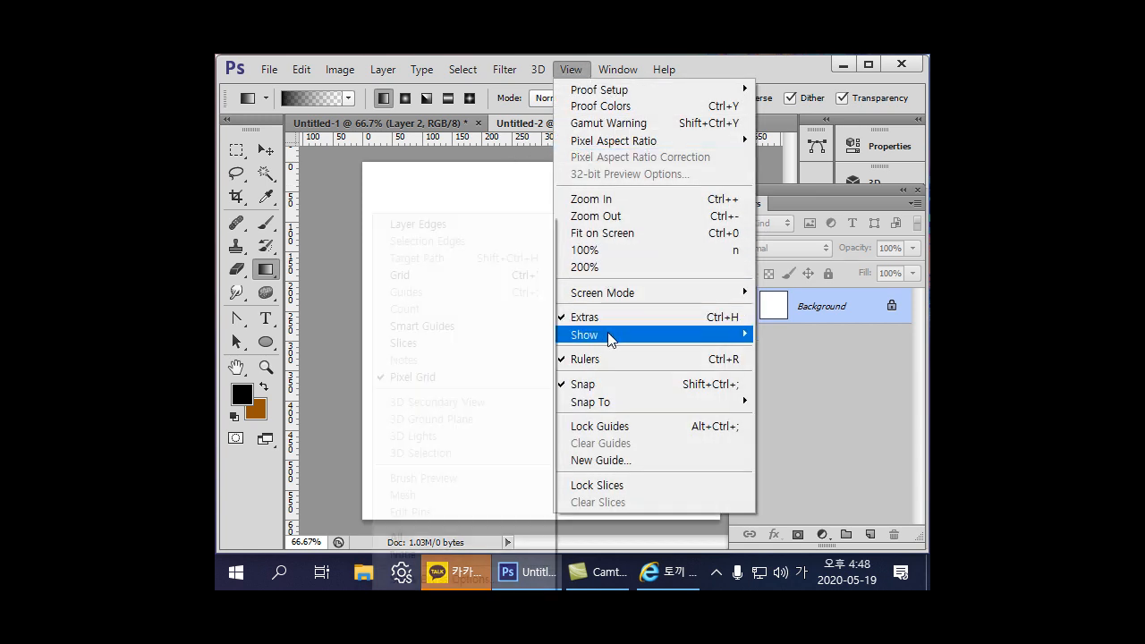
pyautogui.moveTo(609, 339)
pyautogui.click(450, 275)
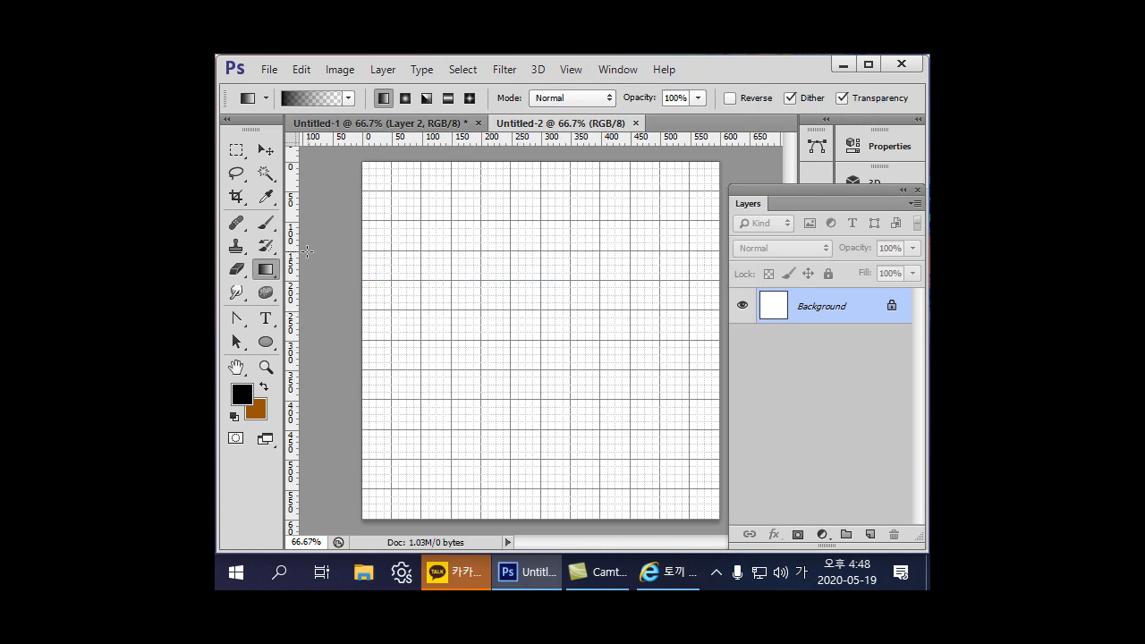
pyautogui.moveTo(297, 265); pyautogui.dragTo(541, 269)
pyautogui.moveTo(494, 141); pyautogui.dragTo(477, 339)
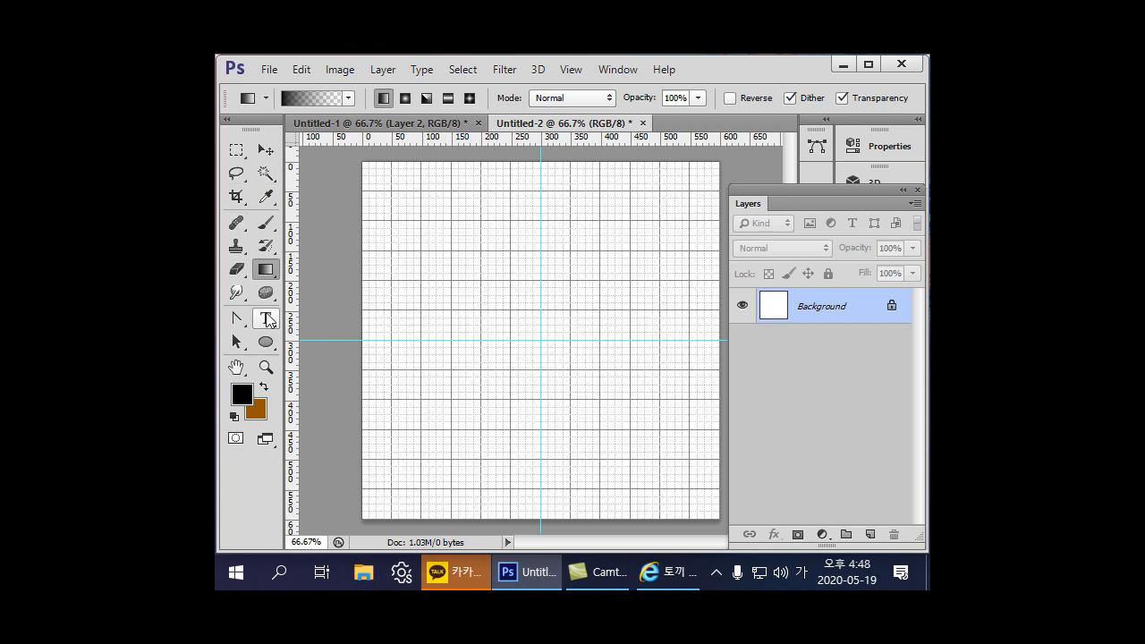
# Step: Draw a circular path about 400 px in diameter with the Ellipse tool in Path mode, centred on the guide intersection
pyautogui.click(267, 345)
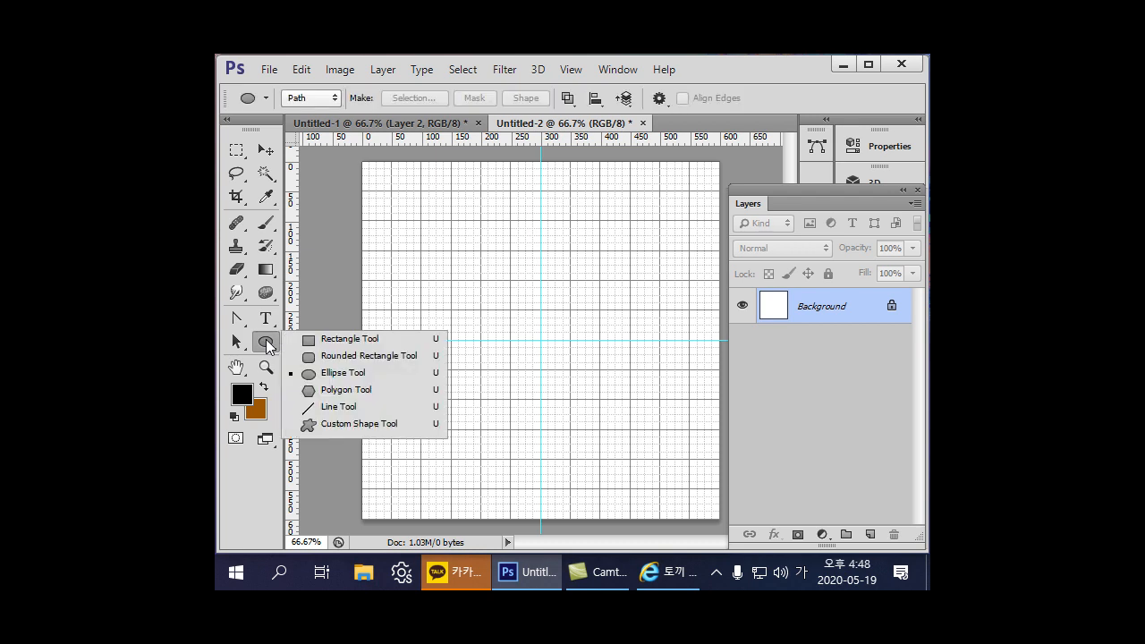
pyautogui.click(322, 372)
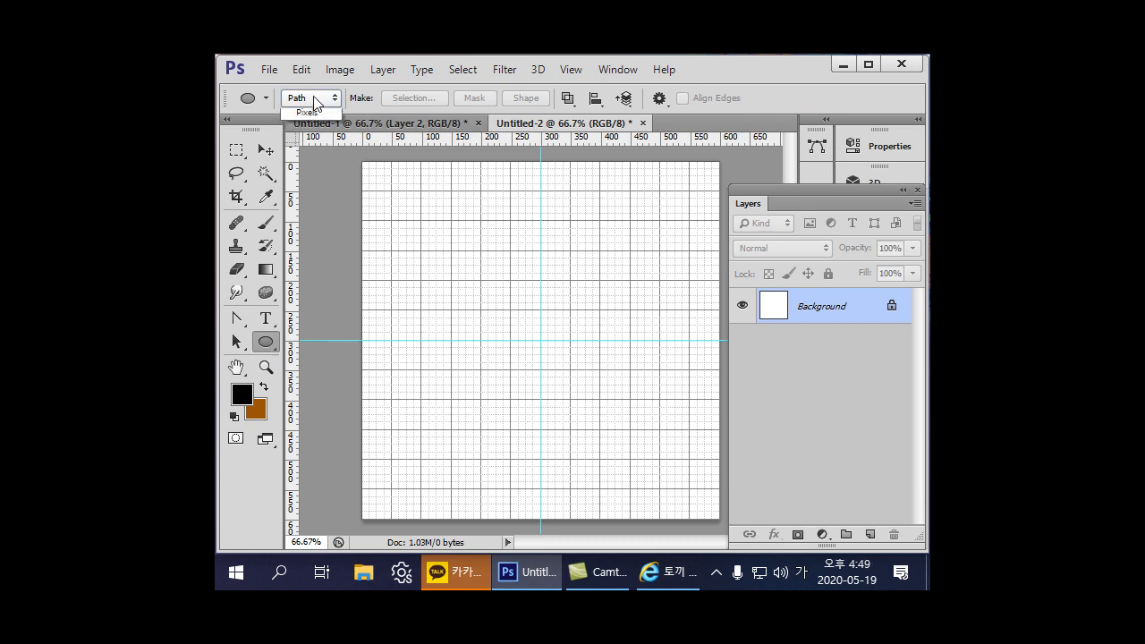
pyautogui.click(318, 94)
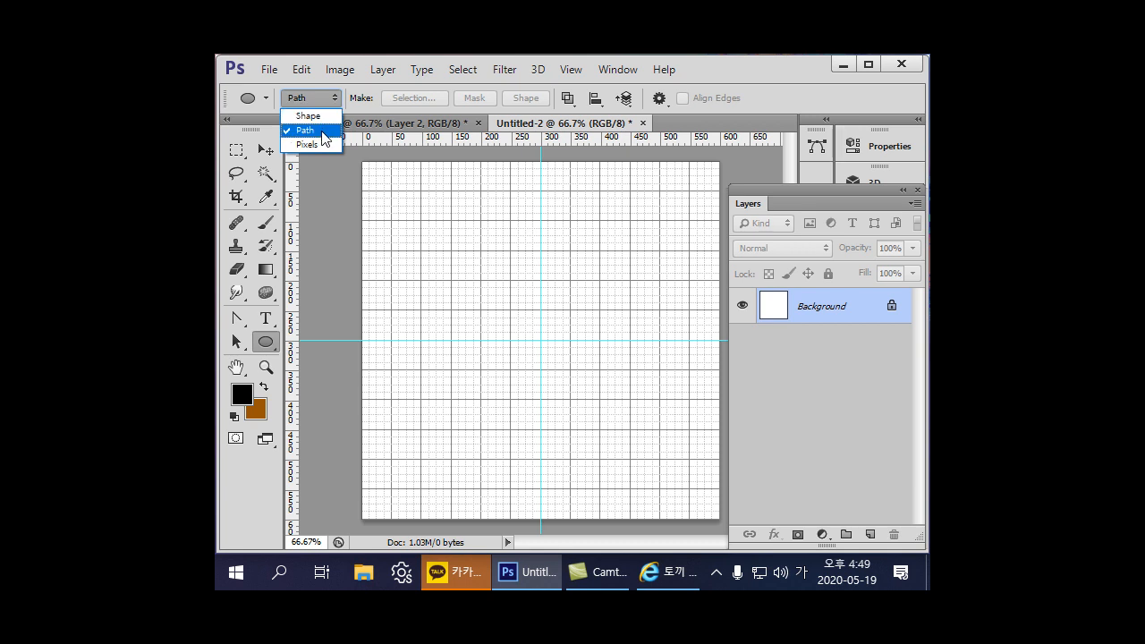
pyautogui.click(324, 136)
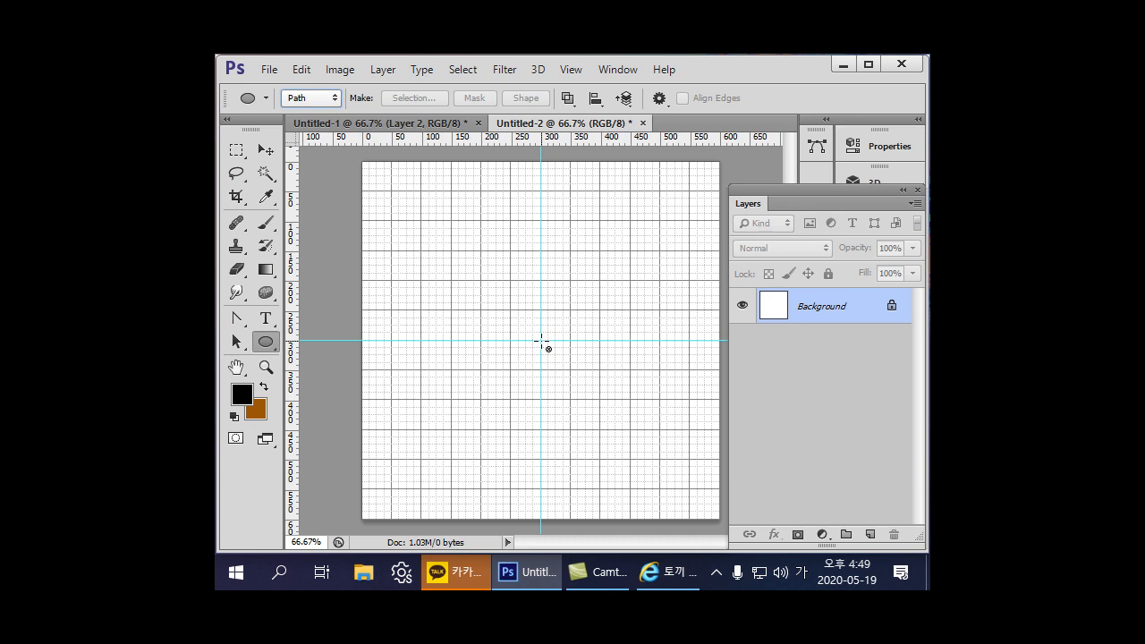
pyautogui.moveTo(542, 341); pyautogui.dragTo(660, 482)
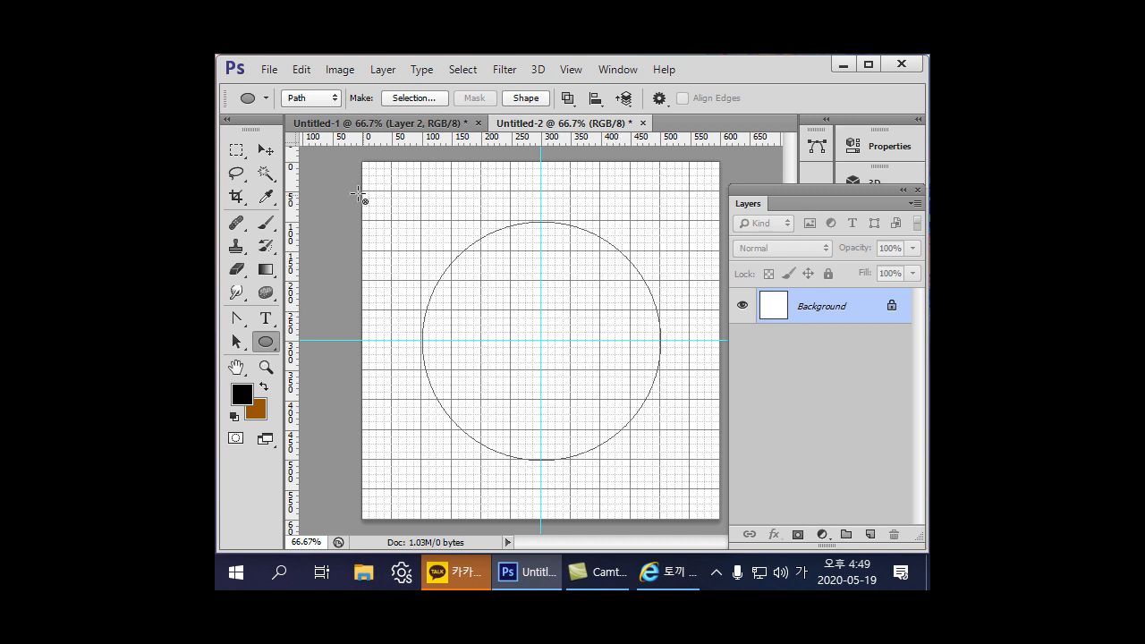
# Step: Convert the circle path's bottom anchor point into a sharp corner with the Convert Point tool
pyautogui.click(266, 150)
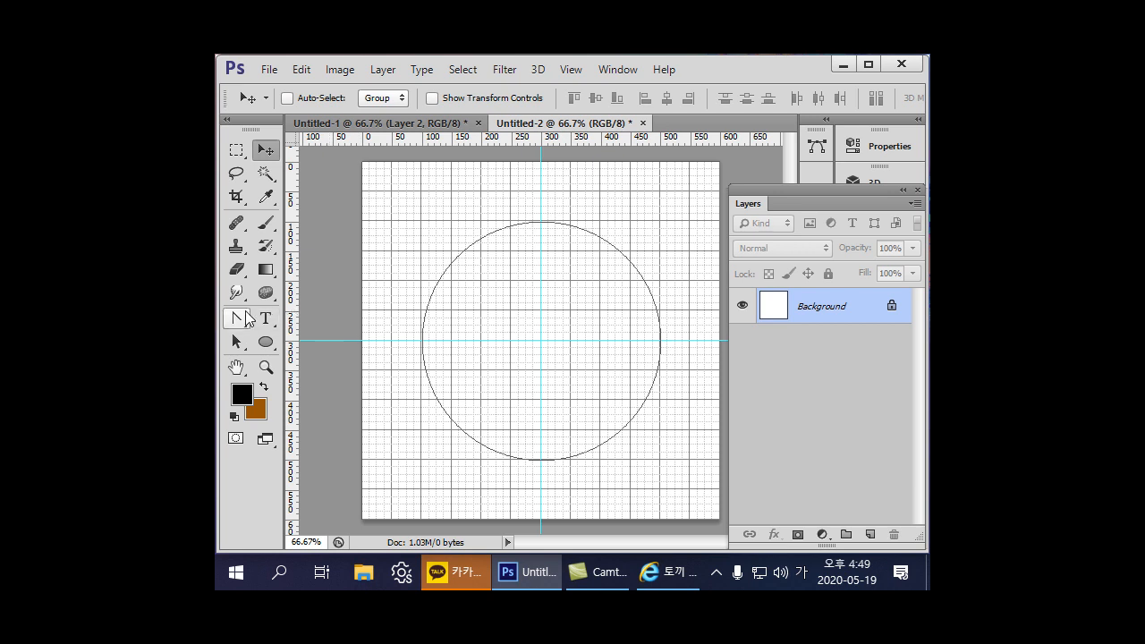
pyautogui.moveTo(236, 318); pyautogui.dragTo(294, 341)
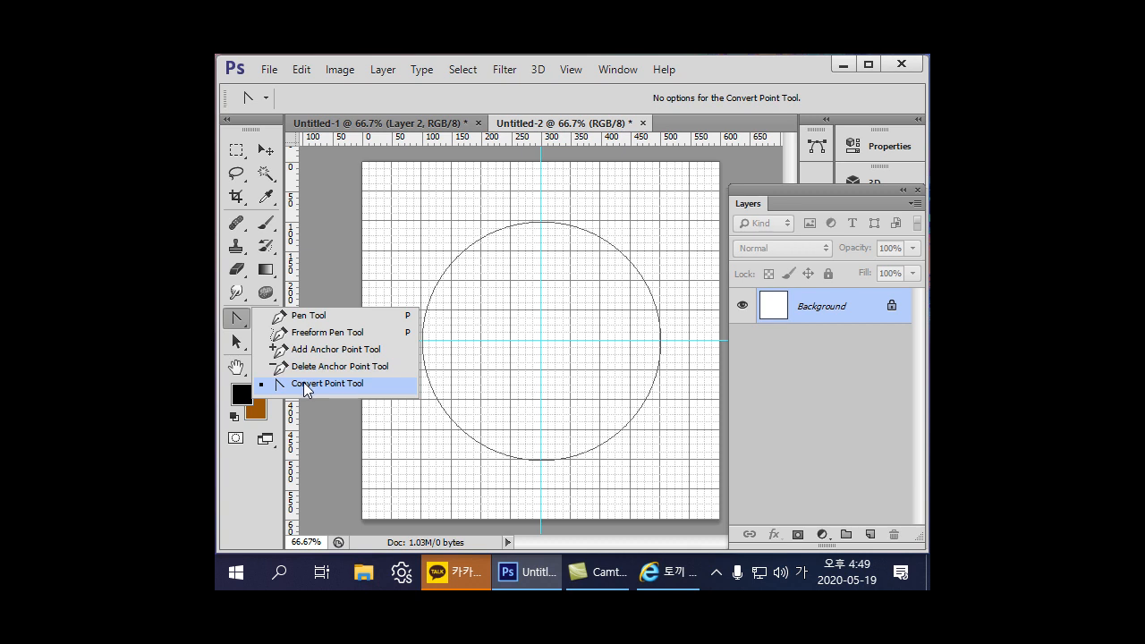
pyautogui.click(303, 383)
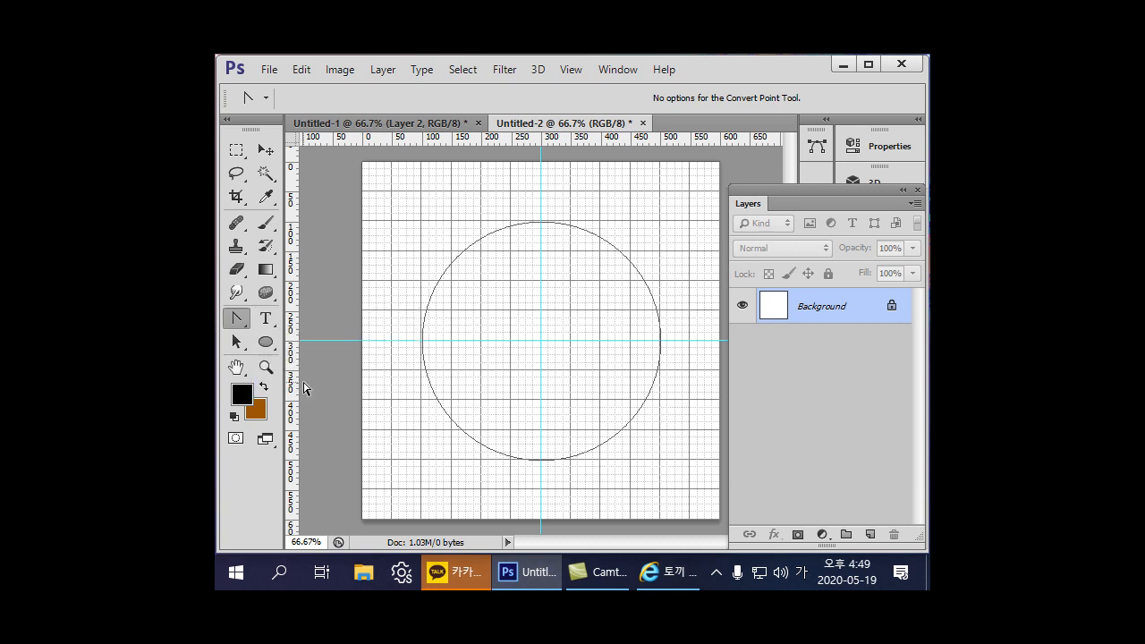
pyautogui.click(540, 462)
pyautogui.click(540, 462)
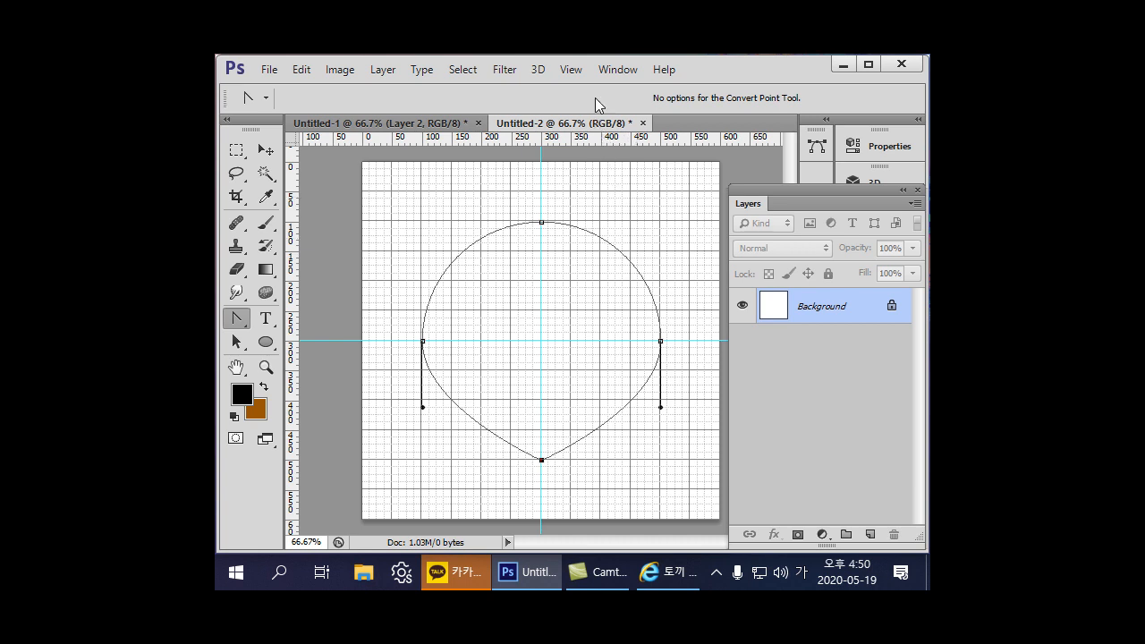
# Step: Load the Work Path as a selection
pyautogui.click(619, 68)
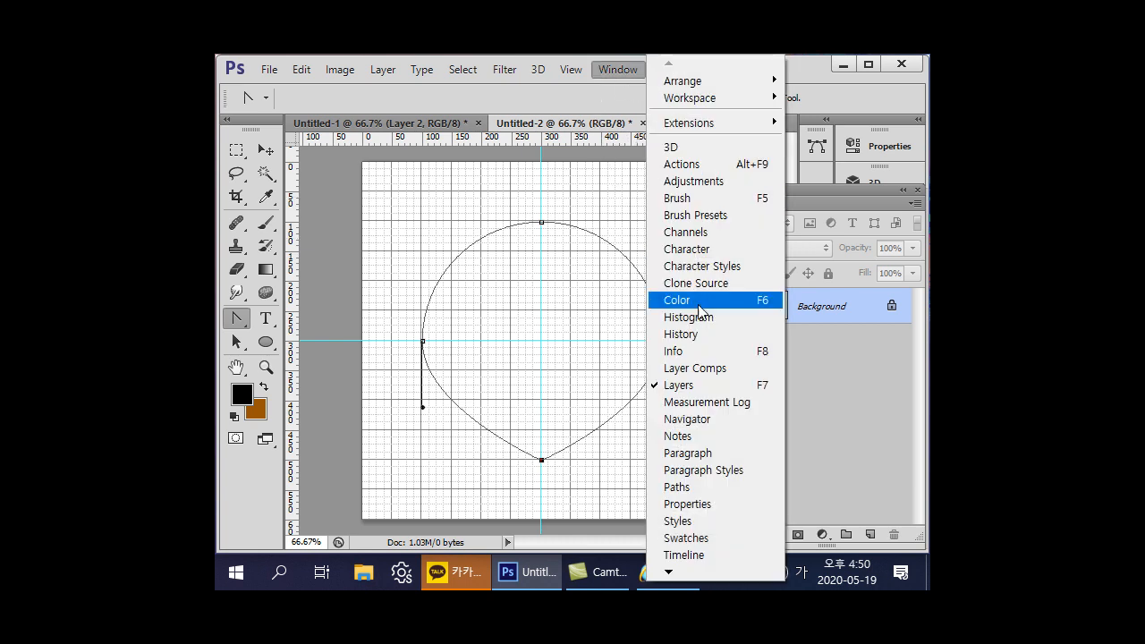
pyautogui.click(707, 487)
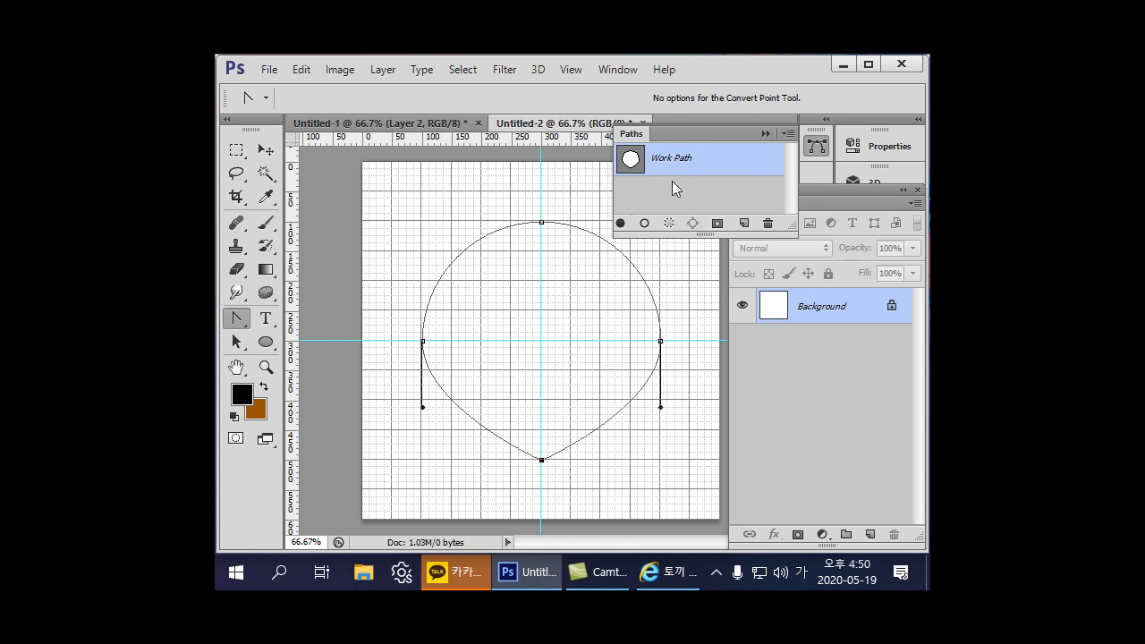
pyautogui.press('alt')
pyautogui.keyDown('ctrl'); pyautogui.click(630, 159); pyautogui.keyUp('ctrl')
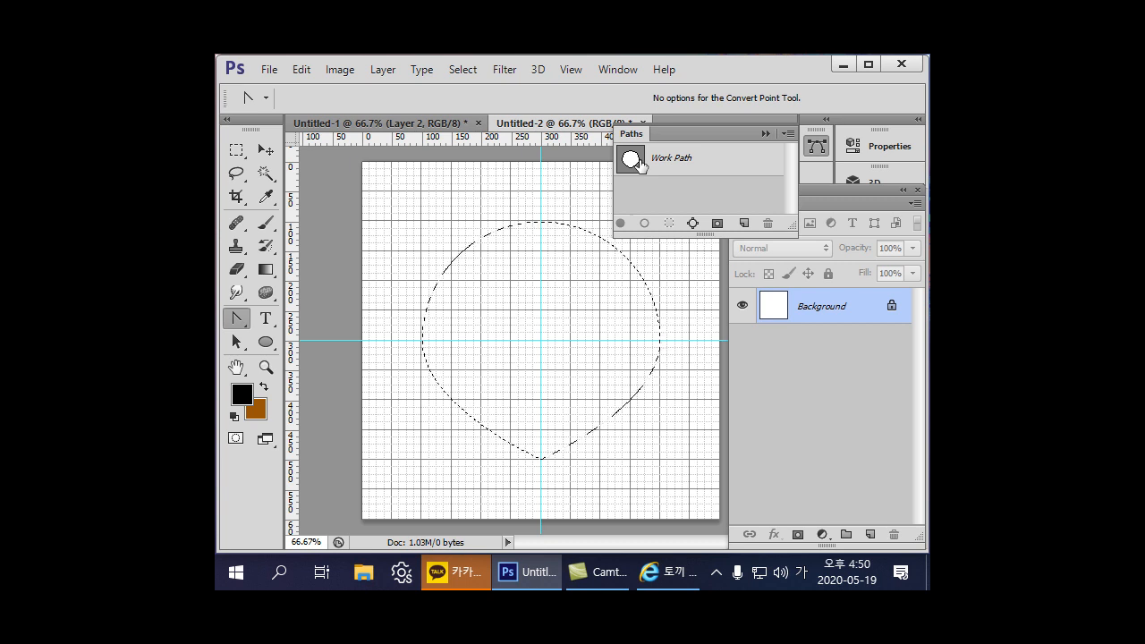
pyautogui.click(766, 134)
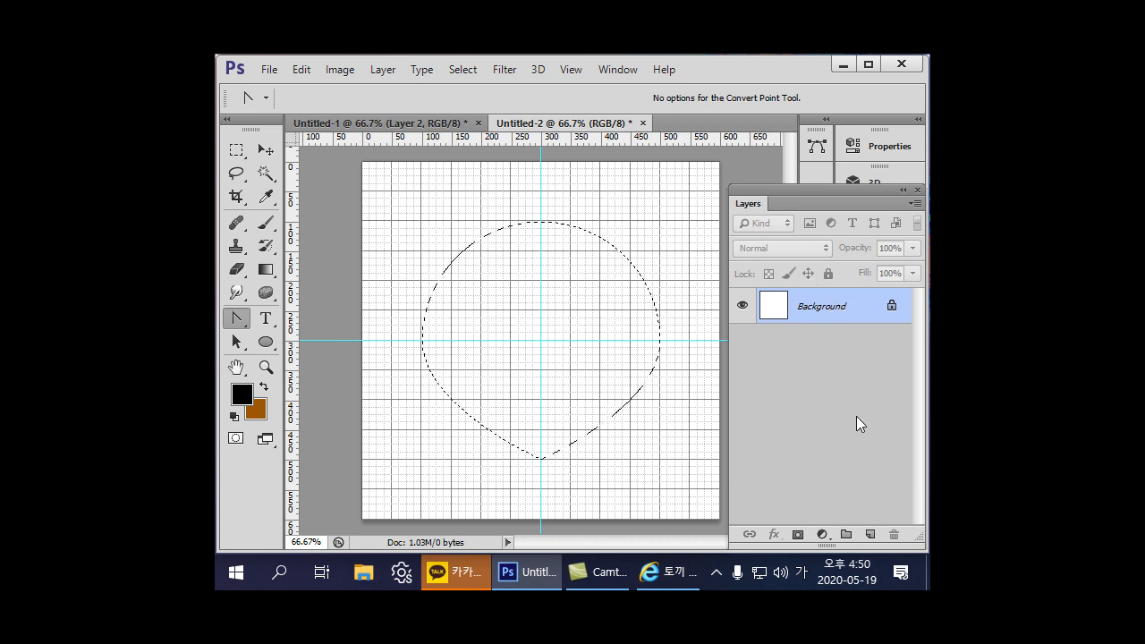
# Step: Fill the selection on a new layer with the foreground colour f559ec at 100% opacity in Normal mode
pyautogui.click(870, 534)
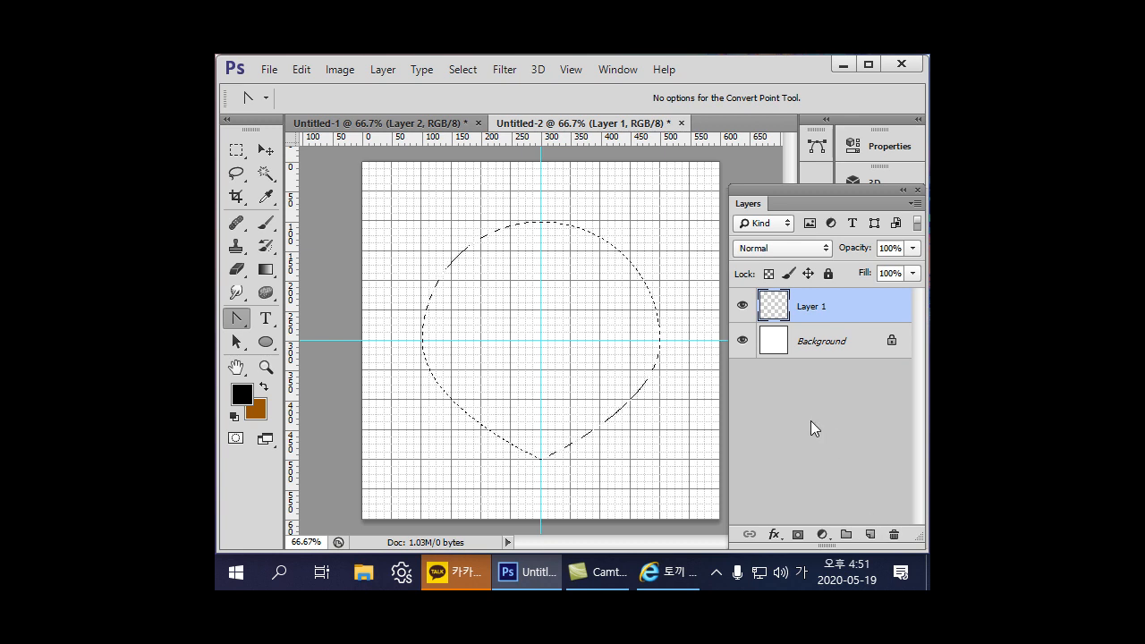
pyautogui.click(242, 394)
pyautogui.write('f559ec')
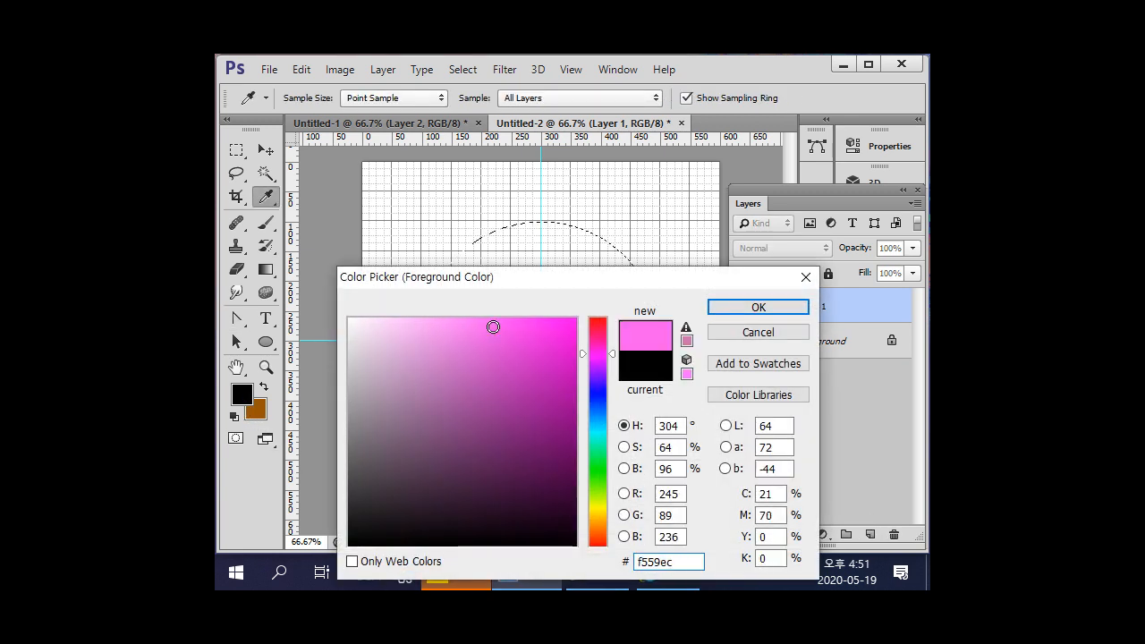
pyautogui.click(710, 311)
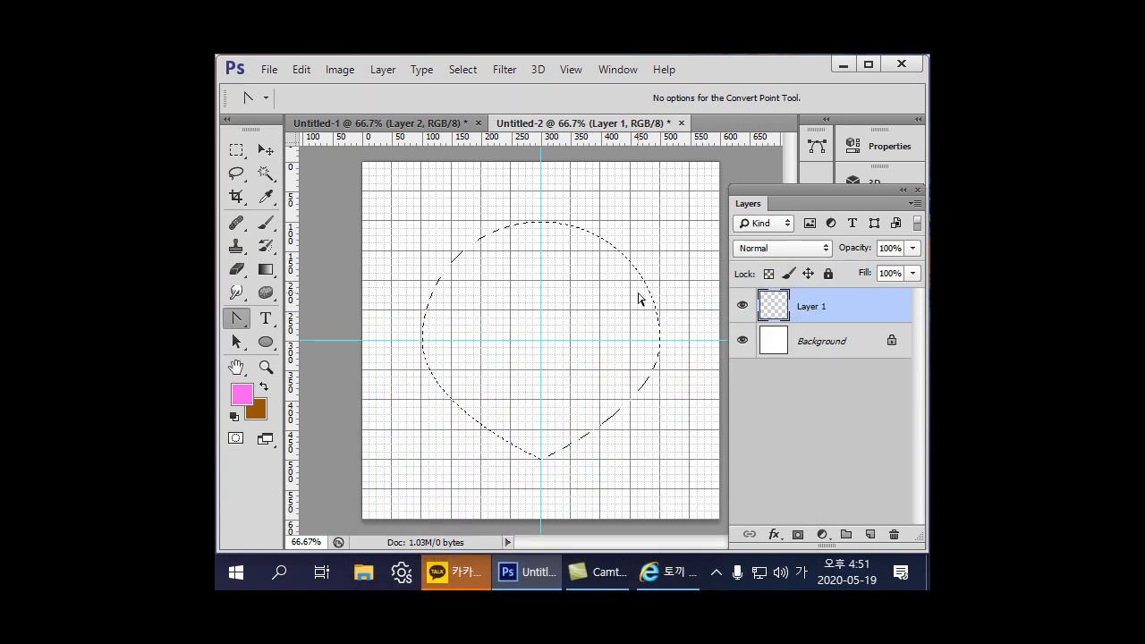
pyautogui.click(301, 69)
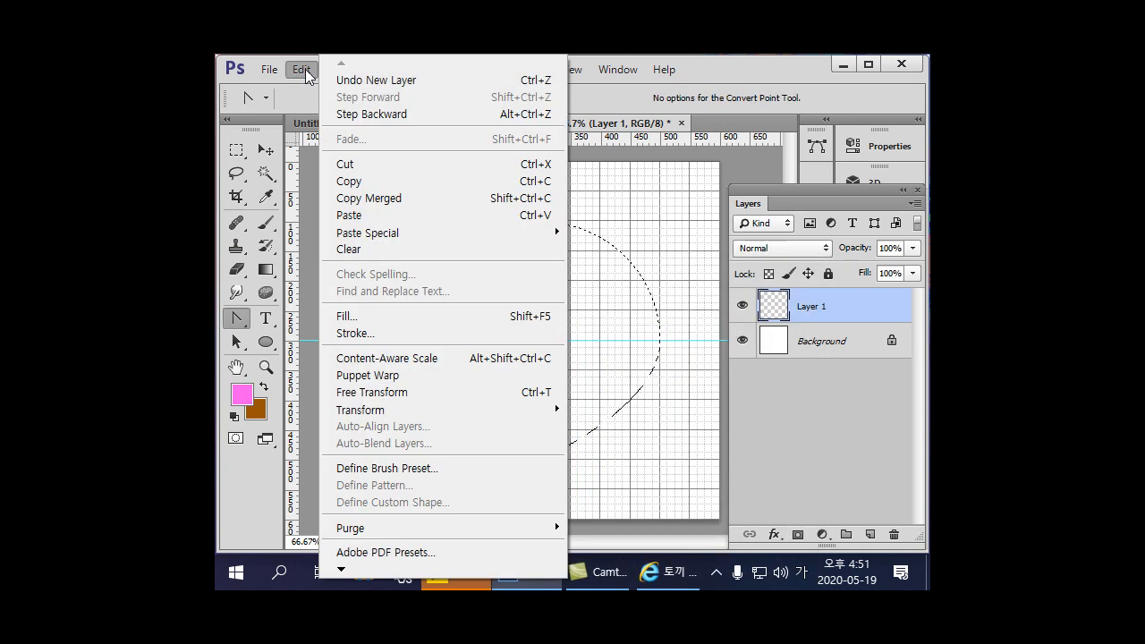
pyautogui.click(353, 314)
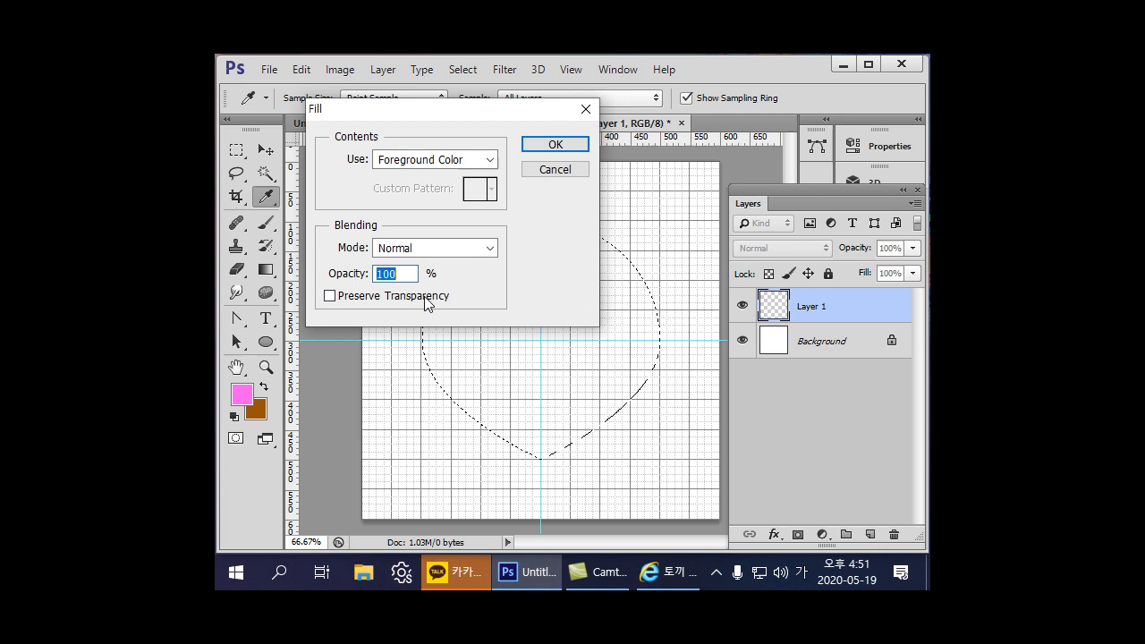
pyautogui.click(556, 145)
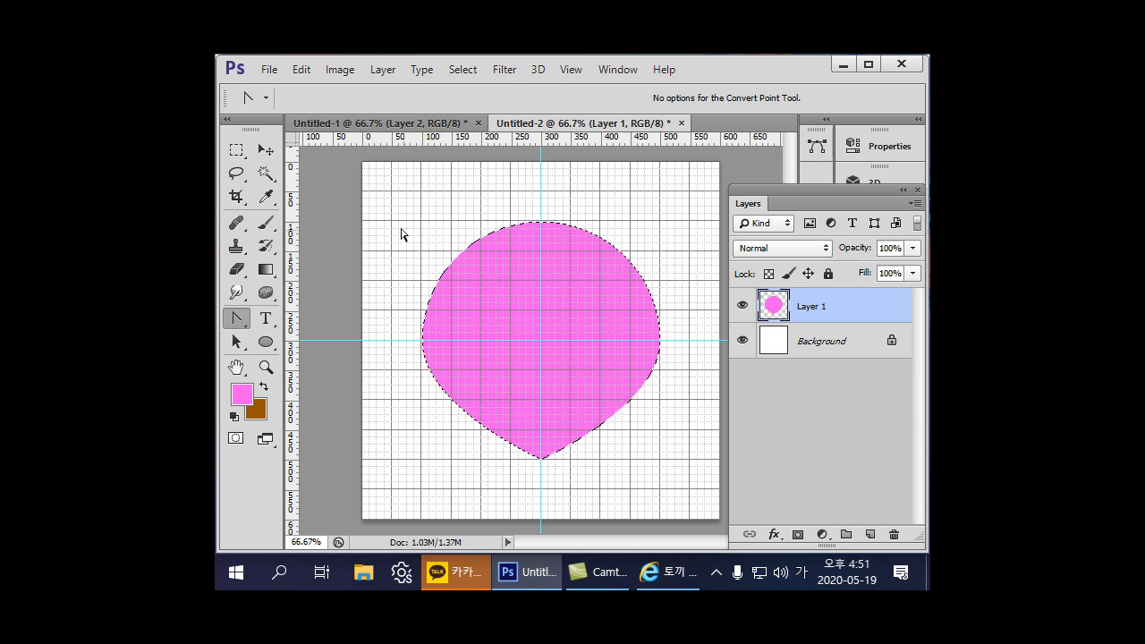
# Step: Delete the upper half of the pink shape above the horizontal guide and clear the selection
pyautogui.moveTo(383, 176); pyautogui.dragTo(691, 340)
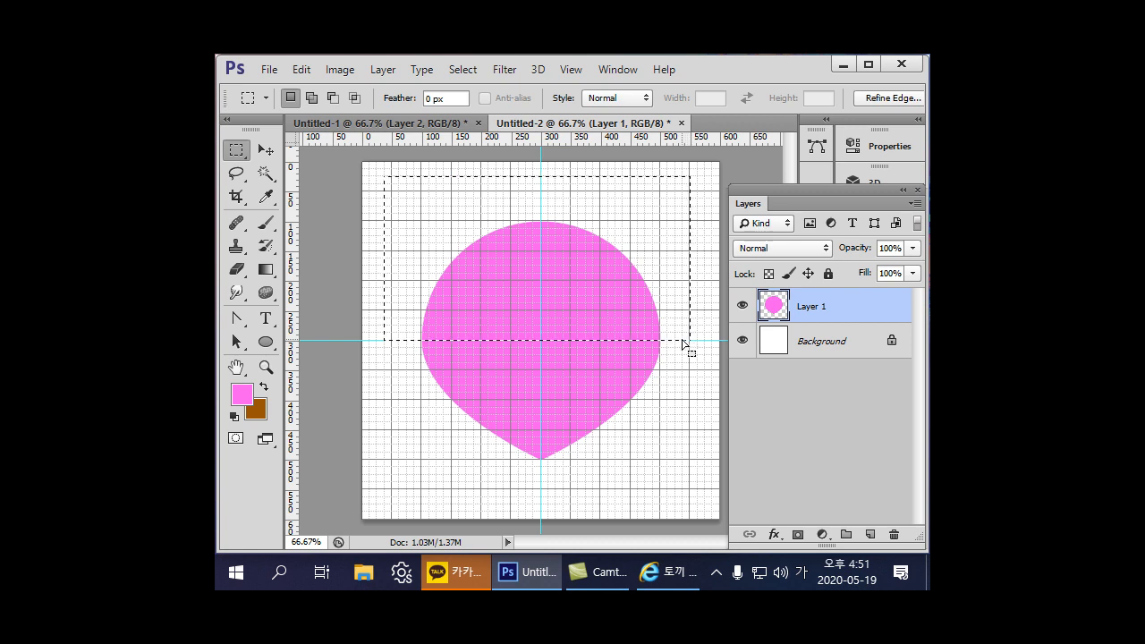
pyautogui.press('Delete')
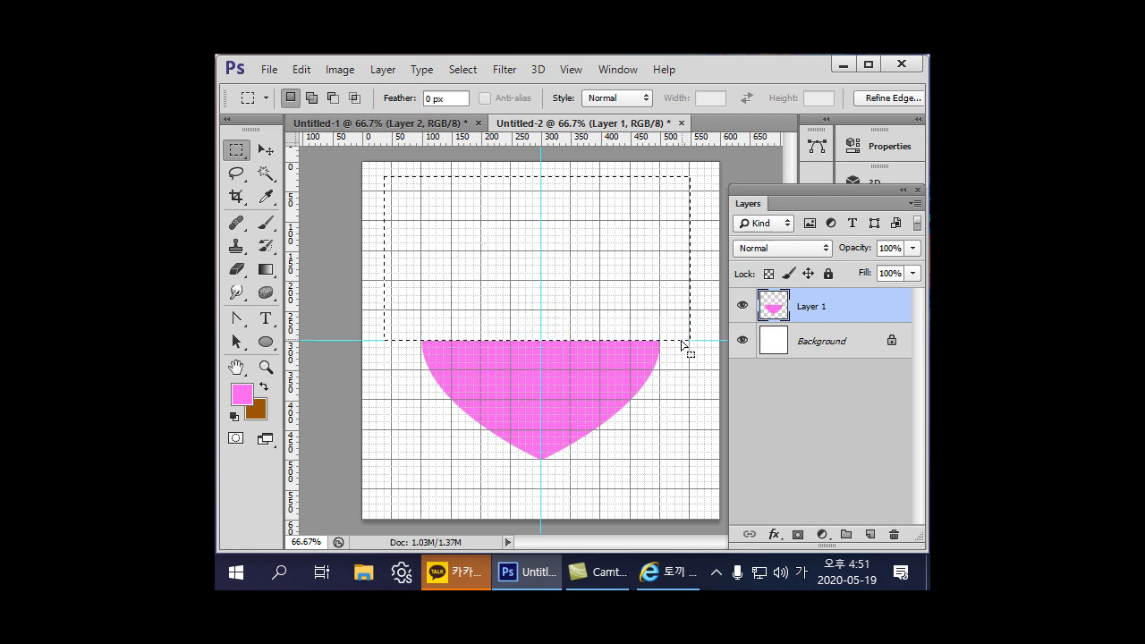
pyautogui.hotkey('ctrl', 'd')
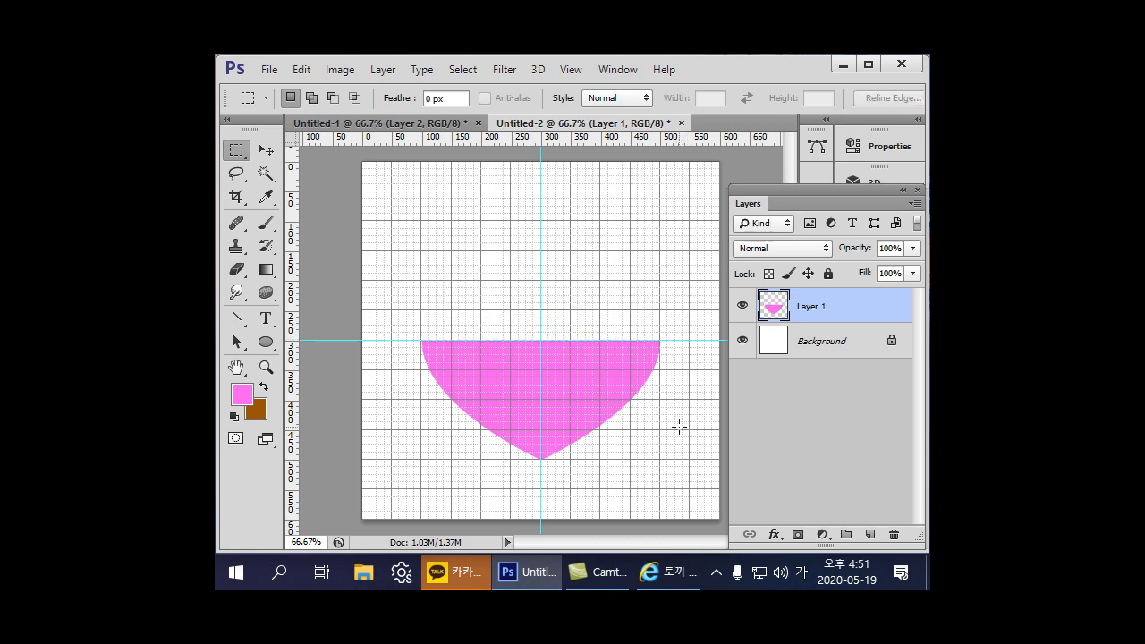
# Step: Make a circular selection about 200 px in diameter with the Elliptical Marquee, centred on the flat edge of the pink shape's left half
pyautogui.rightClick(240, 151)
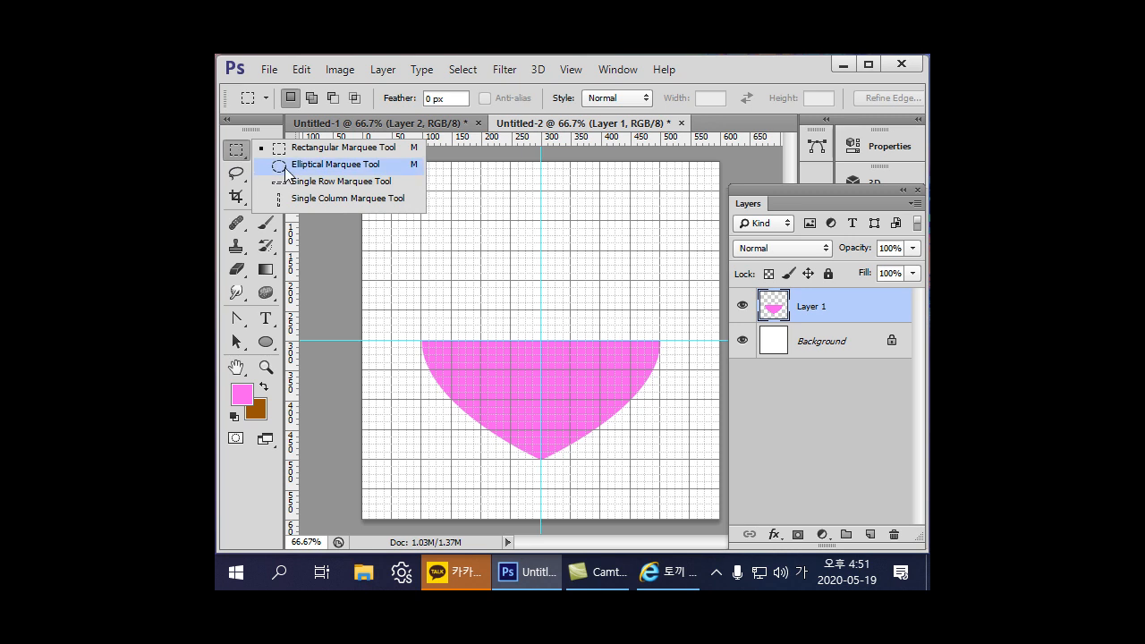
pyautogui.click(285, 170)
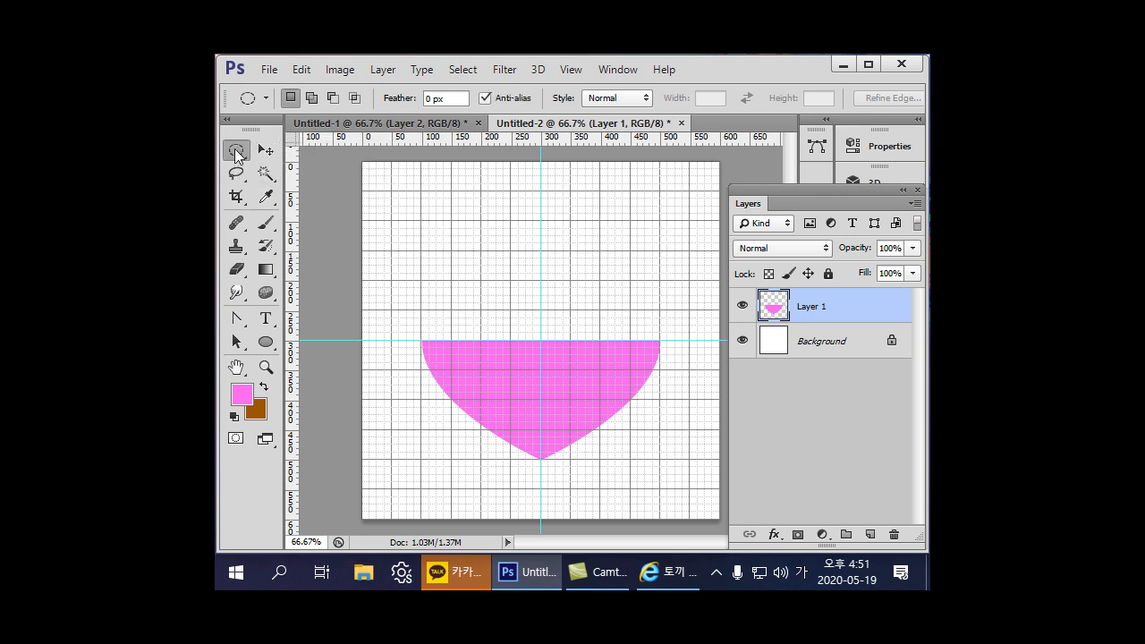
pyautogui.rightClick(237, 152)
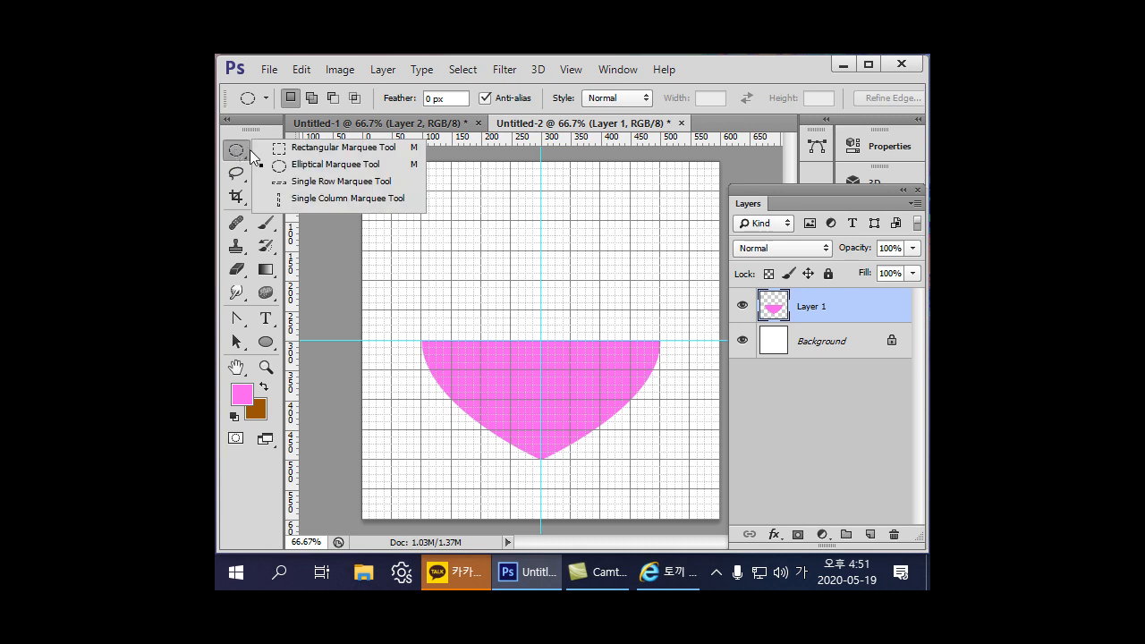
pyautogui.click(285, 170)
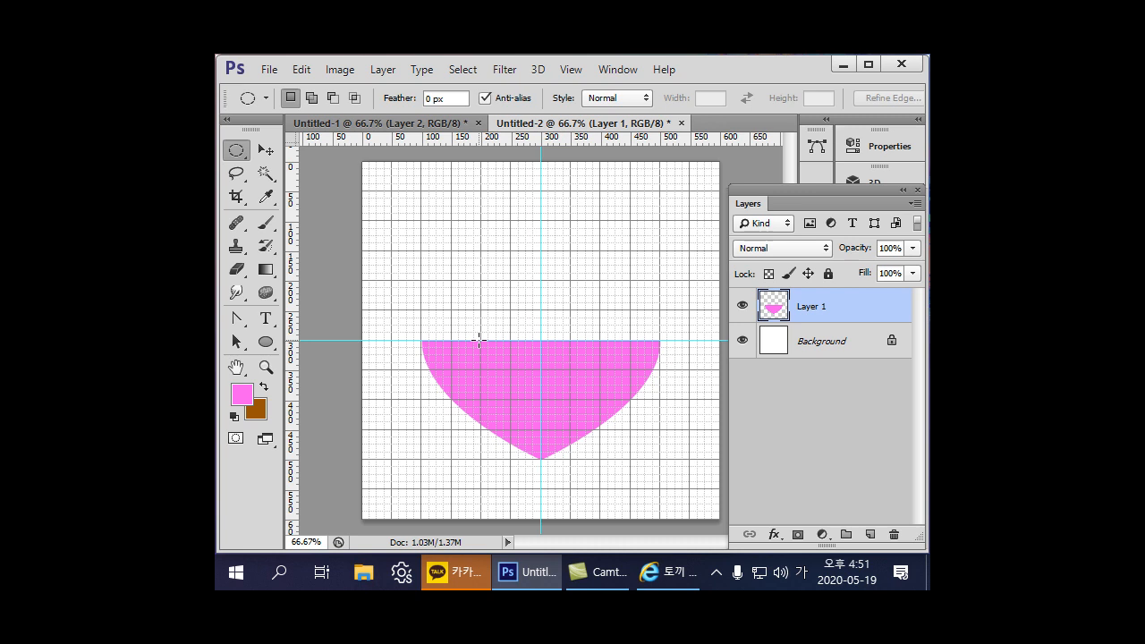
pyautogui.moveTo(478, 340); pyautogui.dragTo(537, 423)
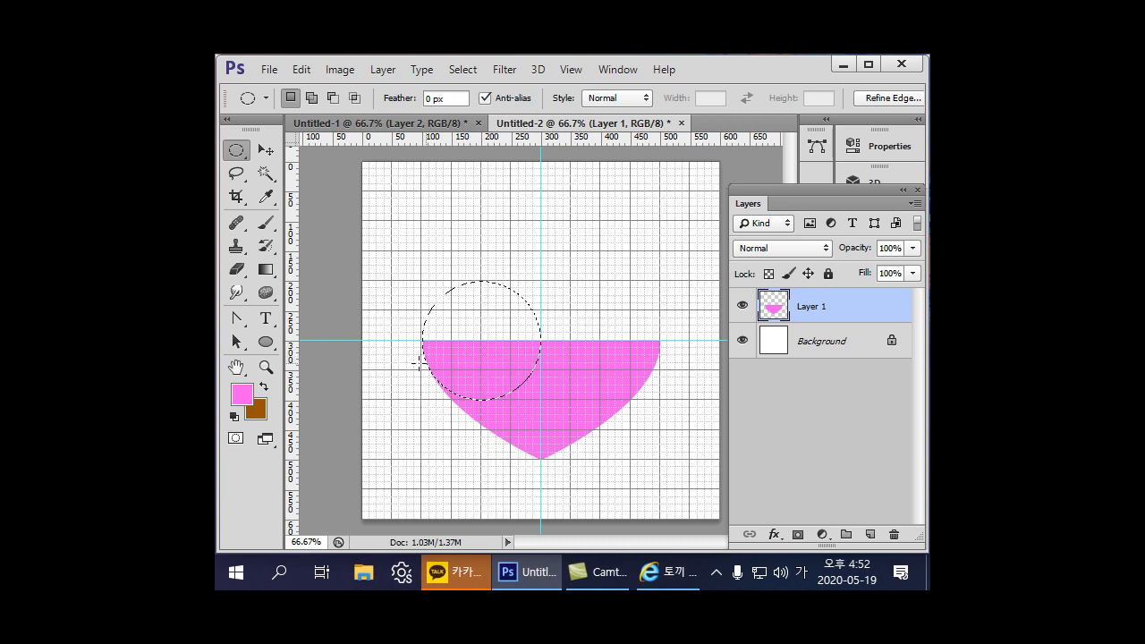
# Step: Fill the circular selection on the heart's left half with the foreground colour at 100% opacity in Normal mode
pyautogui.click(301, 71)
pyautogui.click(376, 317)
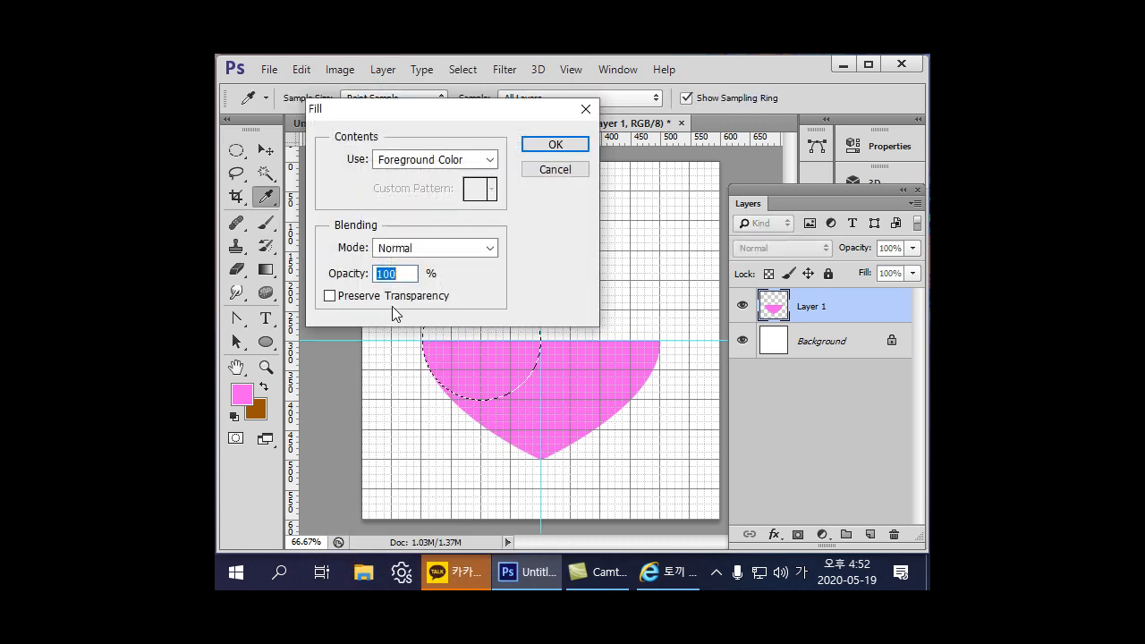
pyautogui.click(555, 145)
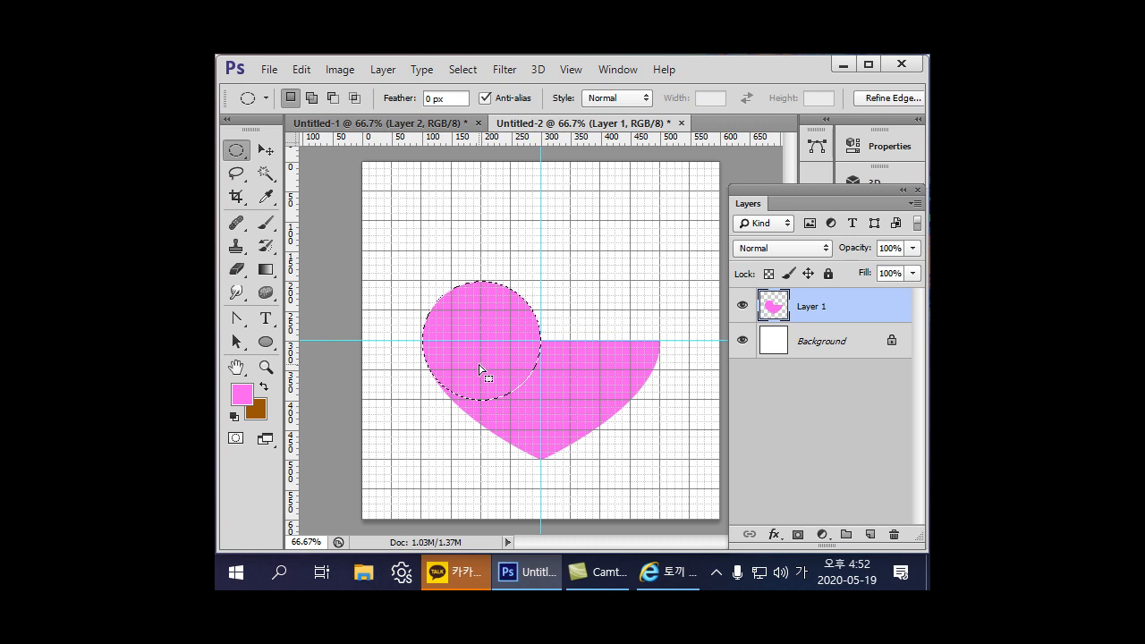
# Step: Move the circular selection about 200 px right onto the heart's right half, fill it with the foreground colour and deselect
pyautogui.moveTo(479, 369); pyautogui.dragTo(597, 367)
pyautogui.click(301, 69)
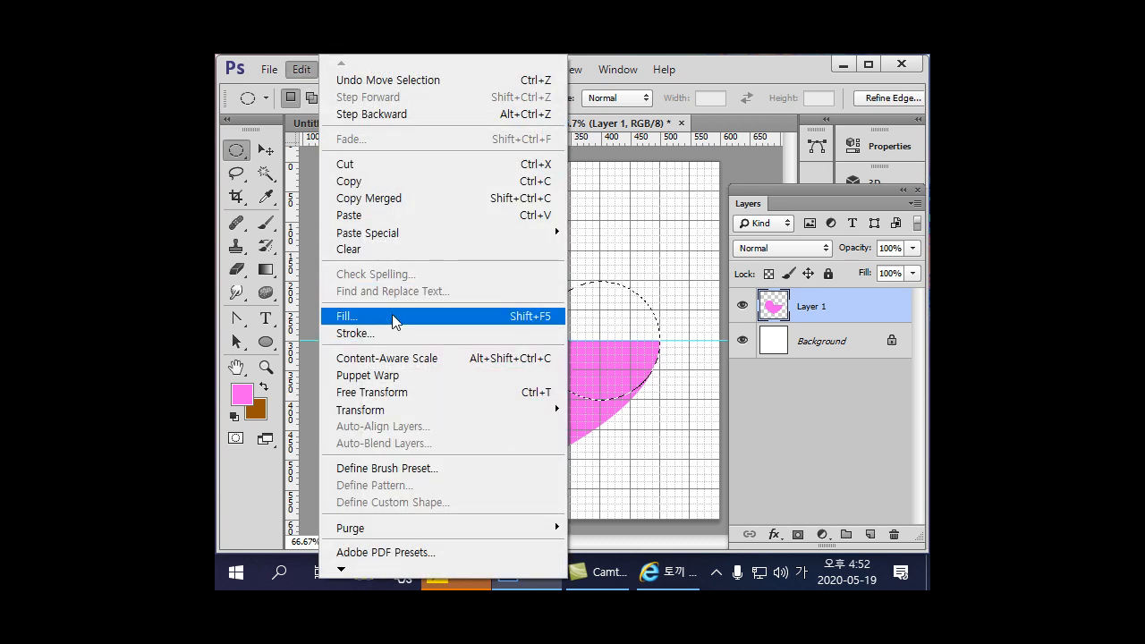
pyautogui.click(400, 316)
pyautogui.click(576, 147)
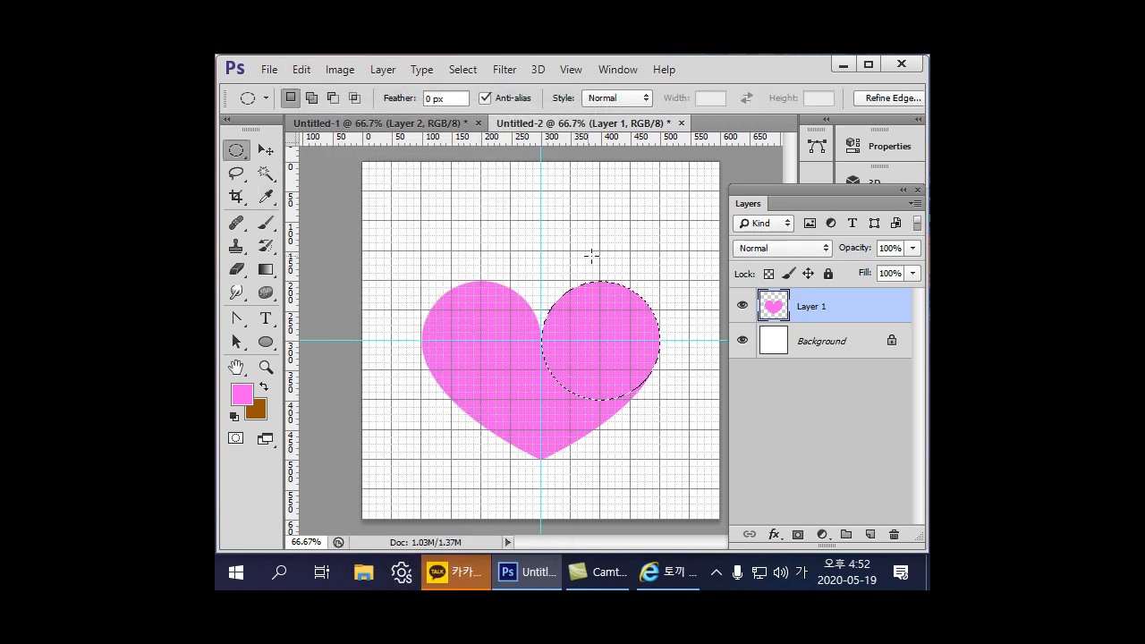
pyautogui.click(618, 244)
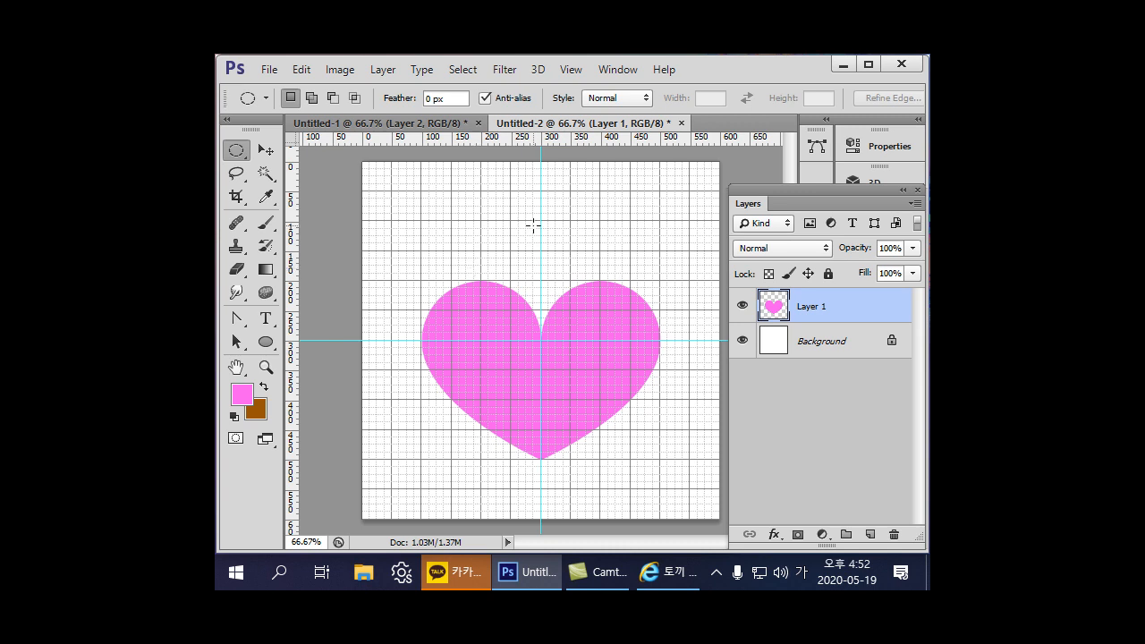
# Step: Hide the grid and the guides on the canvas
pyautogui.click(571, 70)
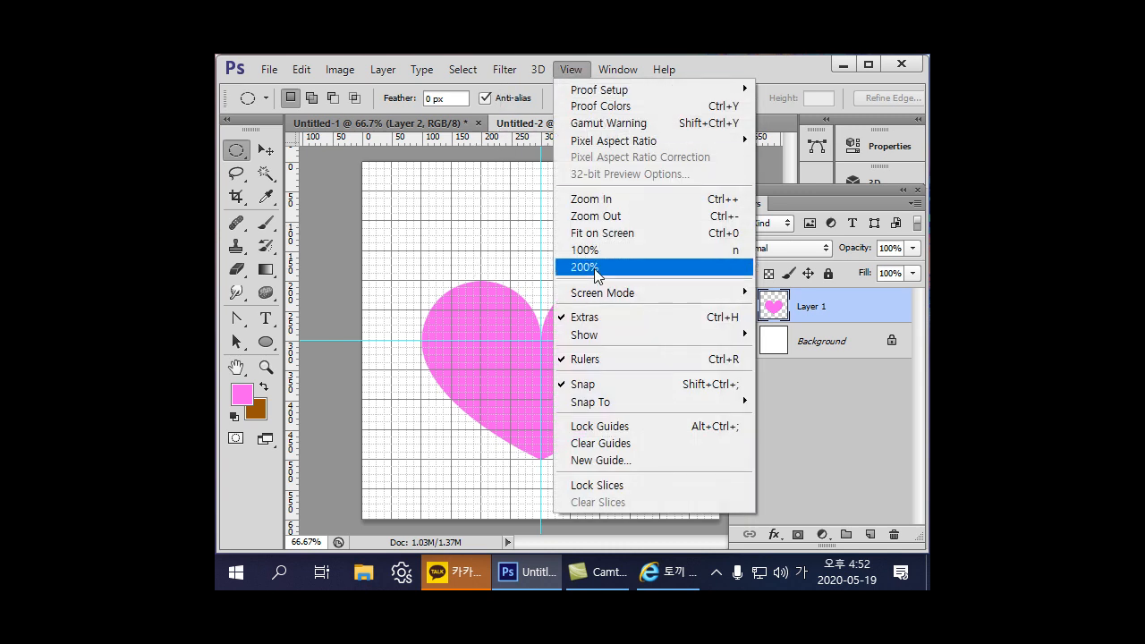
pyautogui.moveTo(572, 339)
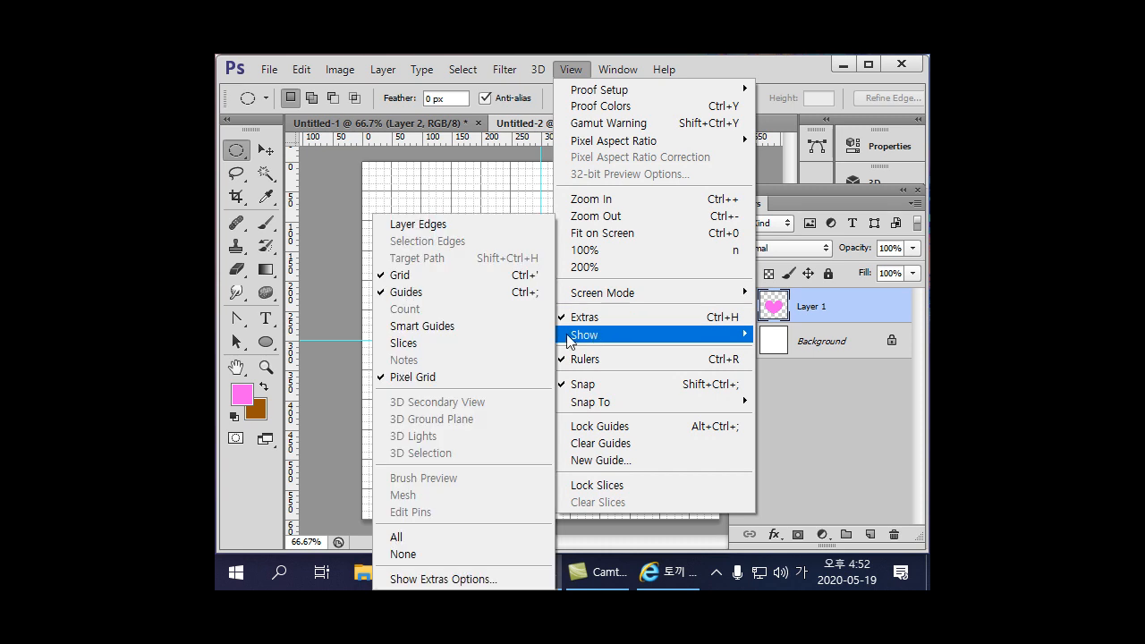
pyautogui.click(458, 281)
pyautogui.click(571, 69)
pyautogui.moveTo(554, 343)
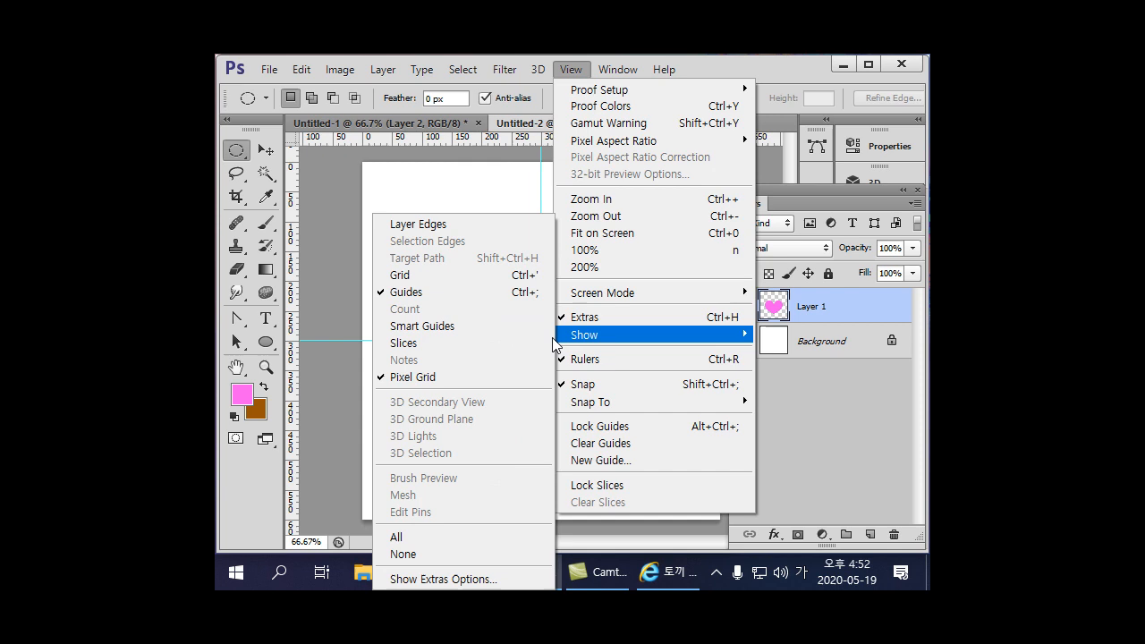
pyautogui.click(444, 296)
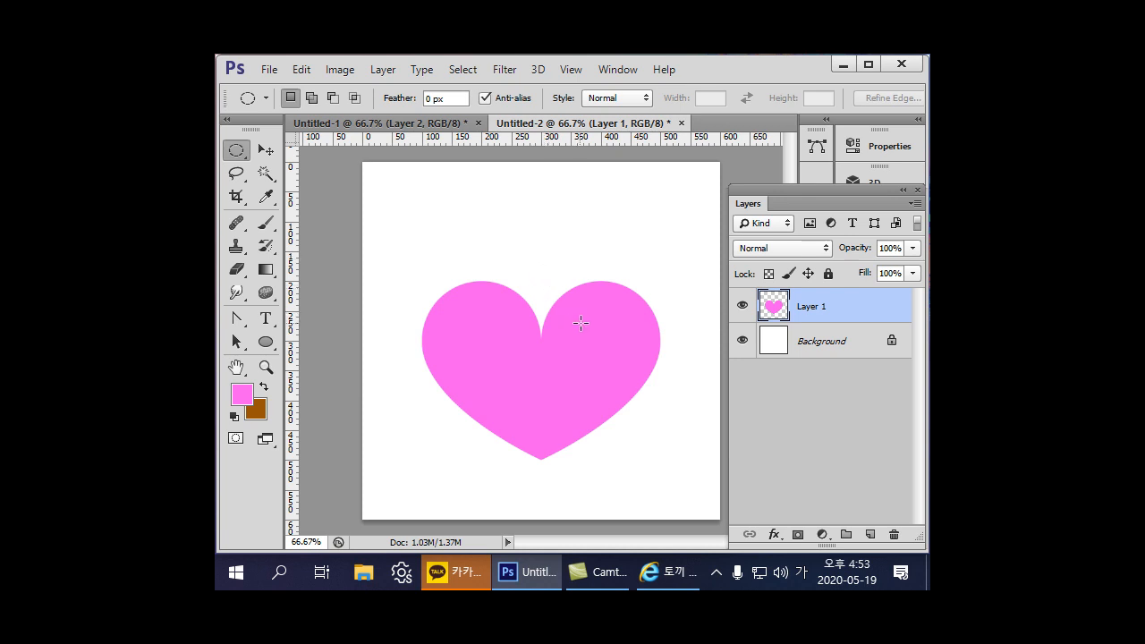
# Step: Load the heart on Layer 1 as a selection and subtract its left half with the Rectangular Marquee
pyautogui.keyDown('ctrl'); pyautogui.click(769, 307); pyautogui.keyUp('ctrl')
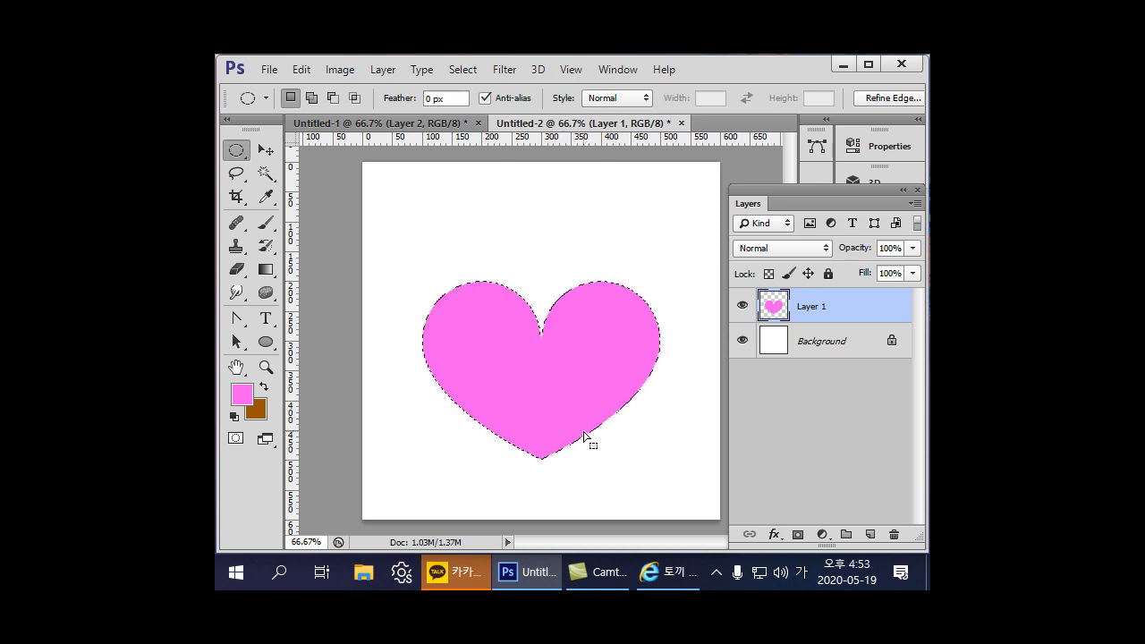
pyautogui.moveTo(237, 151); pyautogui.dragTo(287, 155)
pyautogui.press('alt')
pyautogui.moveTo(407, 246); pyautogui.dragTo(542, 488)
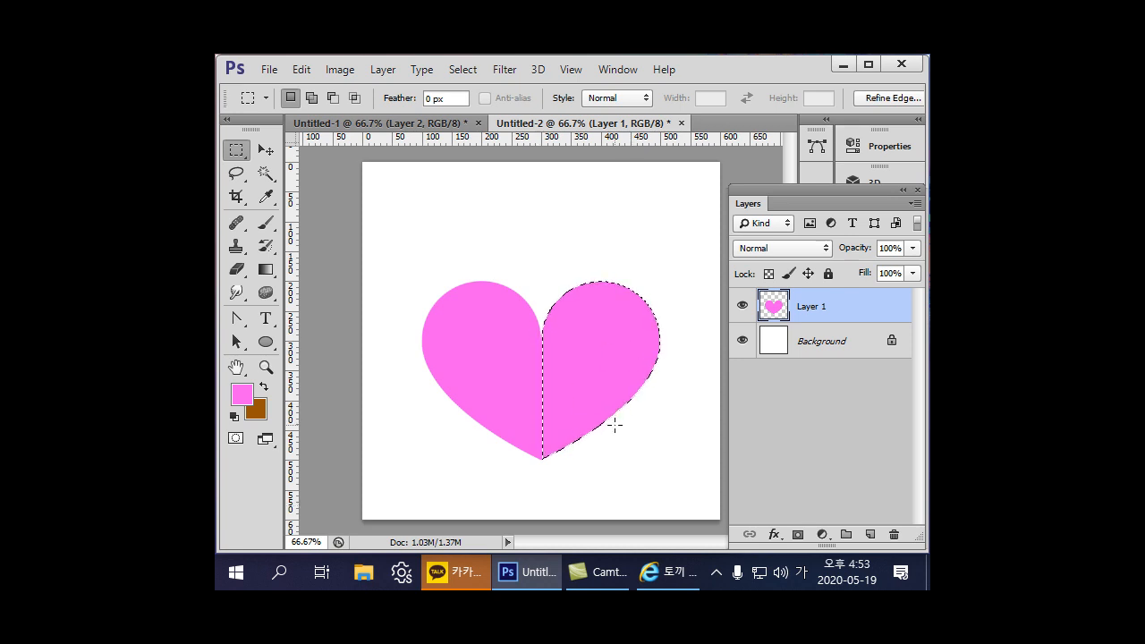
# Step: Set the foreground colour to the lighter pink f994f3
pyautogui.click(242, 394)
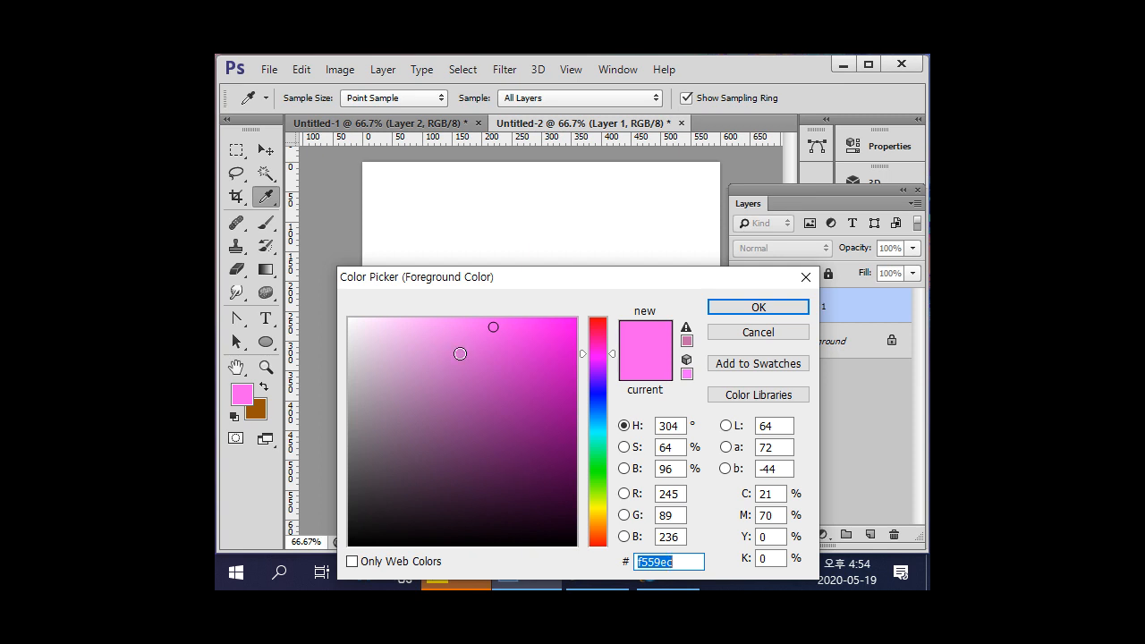
pyautogui.click(443, 327)
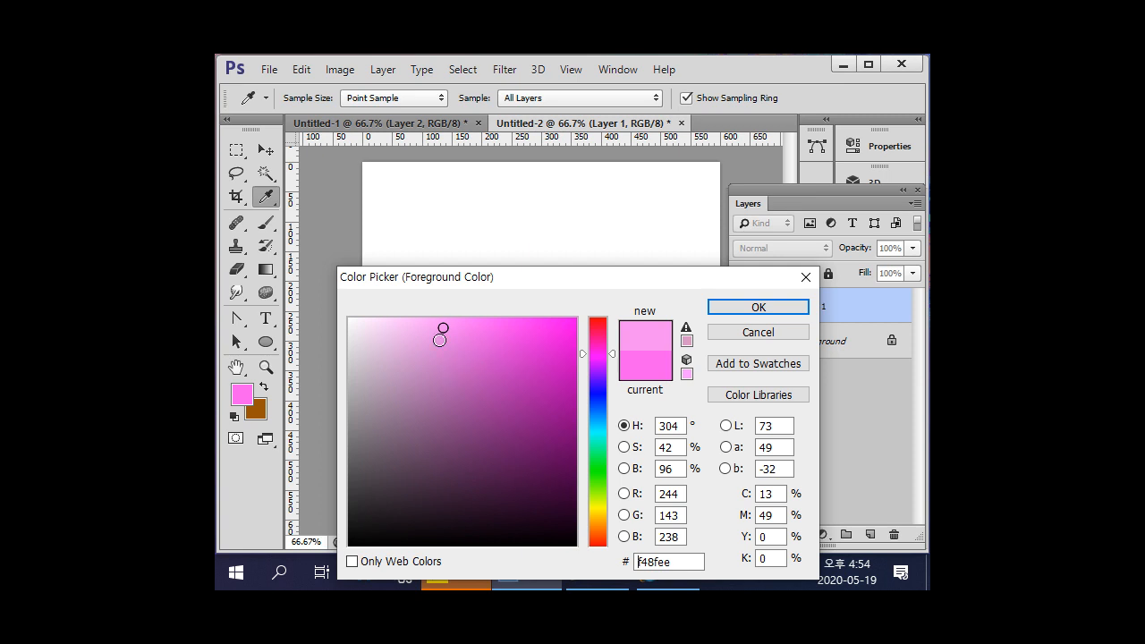
pyautogui.click(440, 325)
pyautogui.click(440, 323)
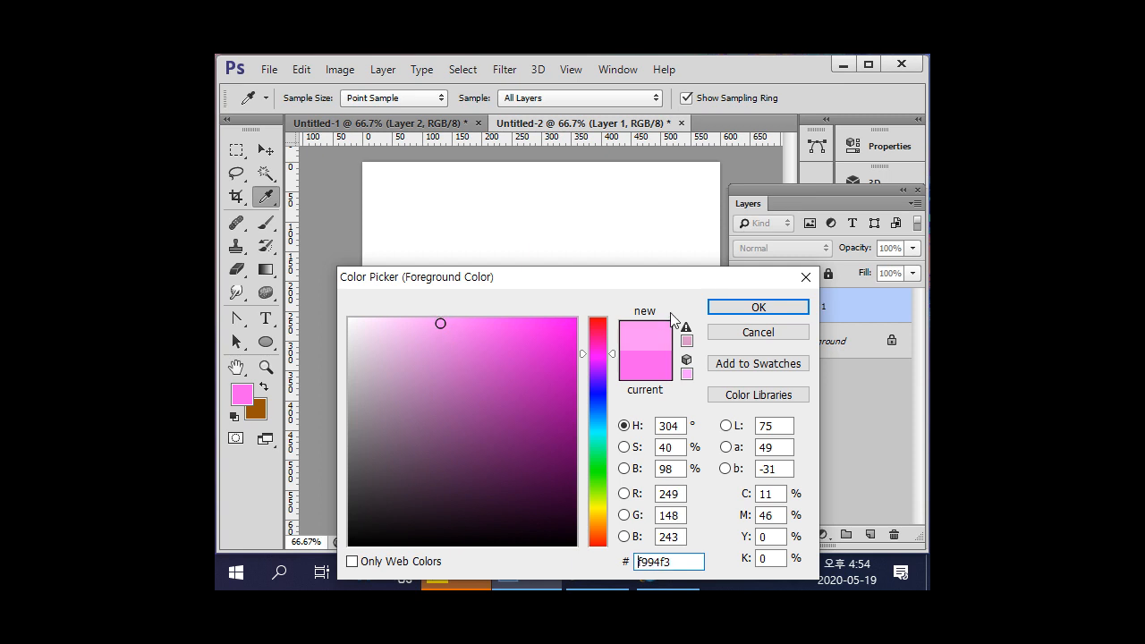
pyautogui.click(739, 311)
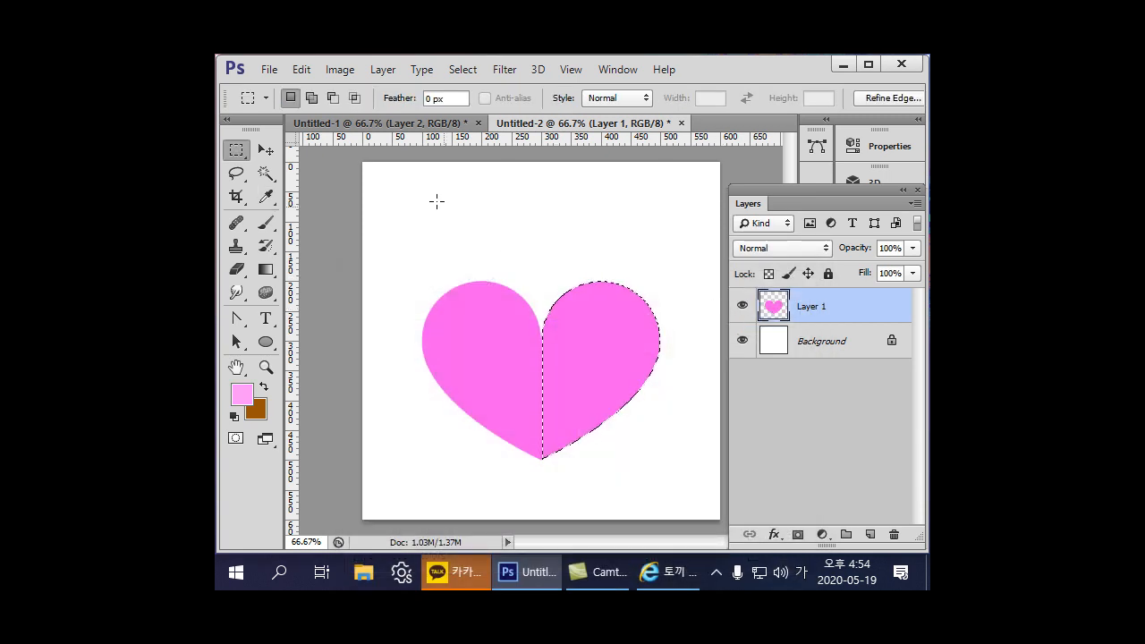
# Step: Fill the selected right half of the heart with the lighter pink foreground colour and deselect
pyautogui.click(302, 69)
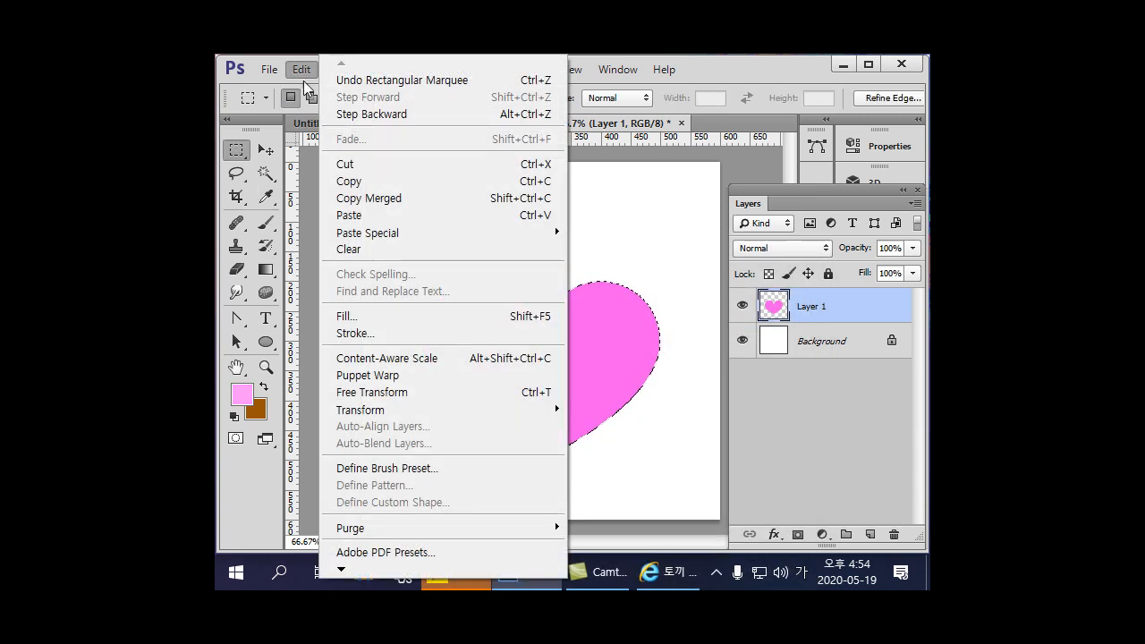
pyautogui.click(360, 314)
pyautogui.click(562, 148)
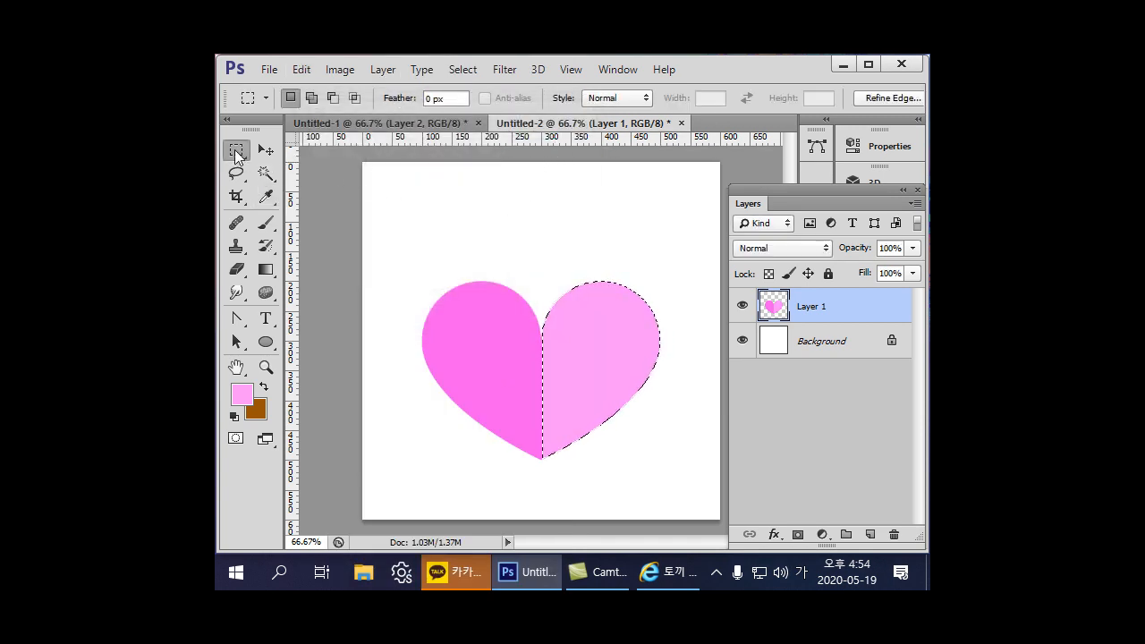
pyautogui.click(380, 222)
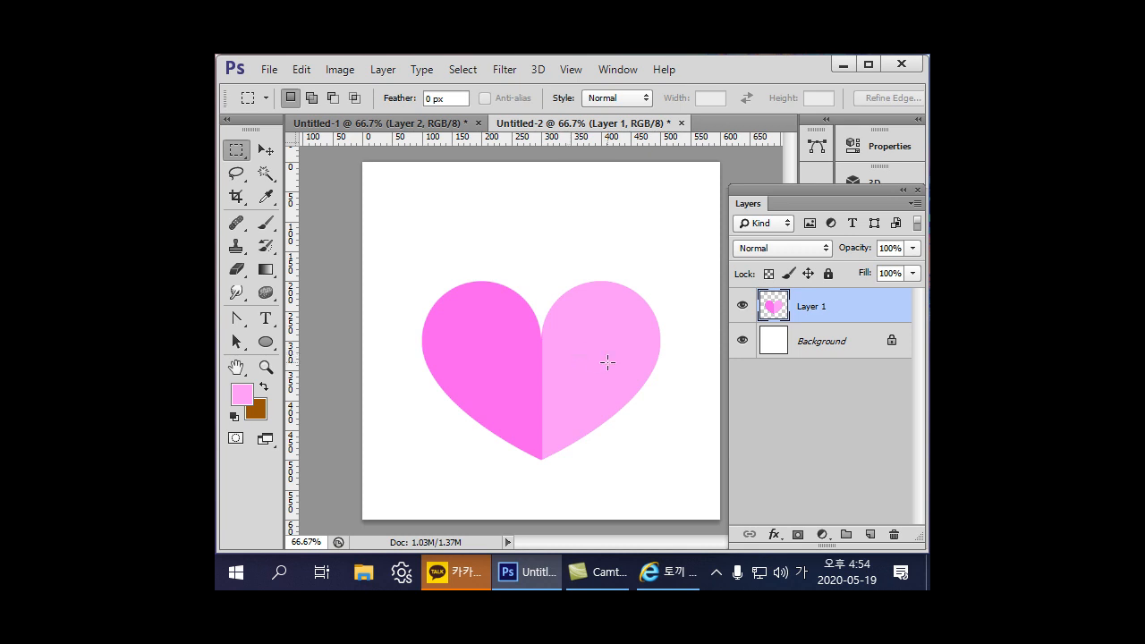
# Step: Load the whole heart on Layer 1 as a selection and add a new layer above it
pyautogui.keyDown('ctrl'); pyautogui.click(771, 310); pyautogui.keyUp('ctrl')
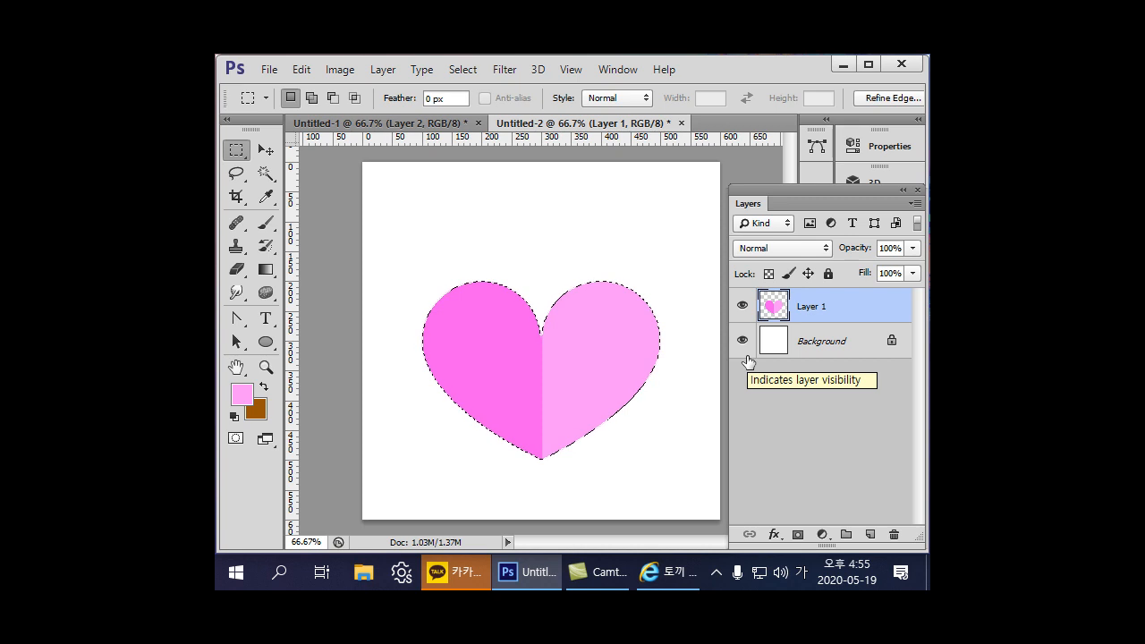
pyautogui.click(869, 534)
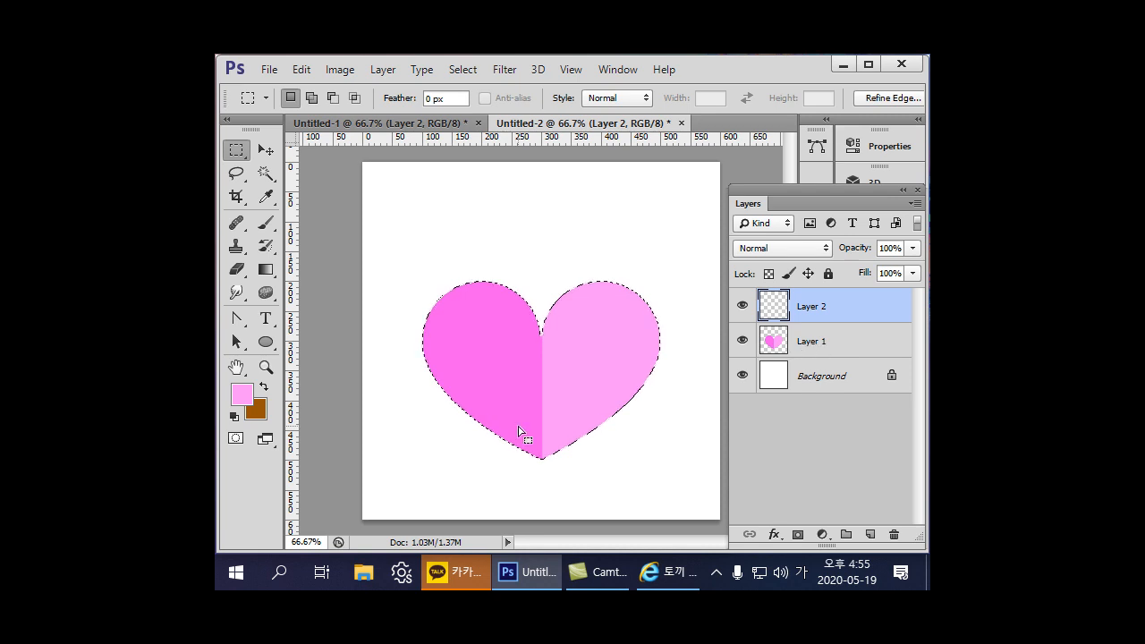
# Step: Set the foreground colour to the near-black 060006
pyautogui.click(244, 395)
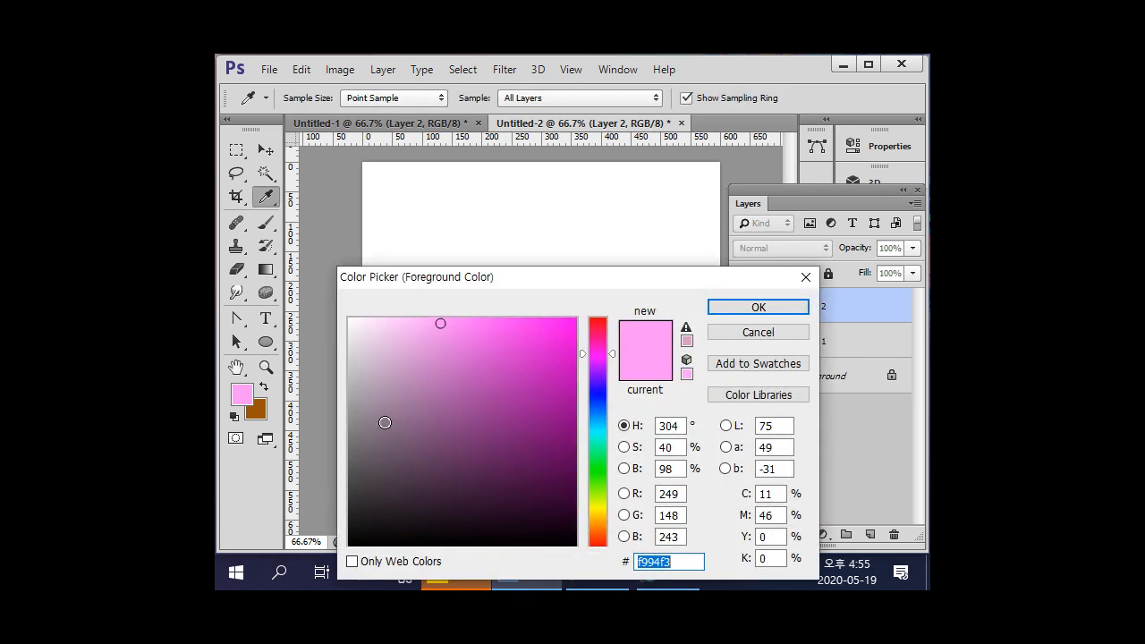
pyautogui.moveTo(546, 503); pyautogui.dragTo(573, 540)
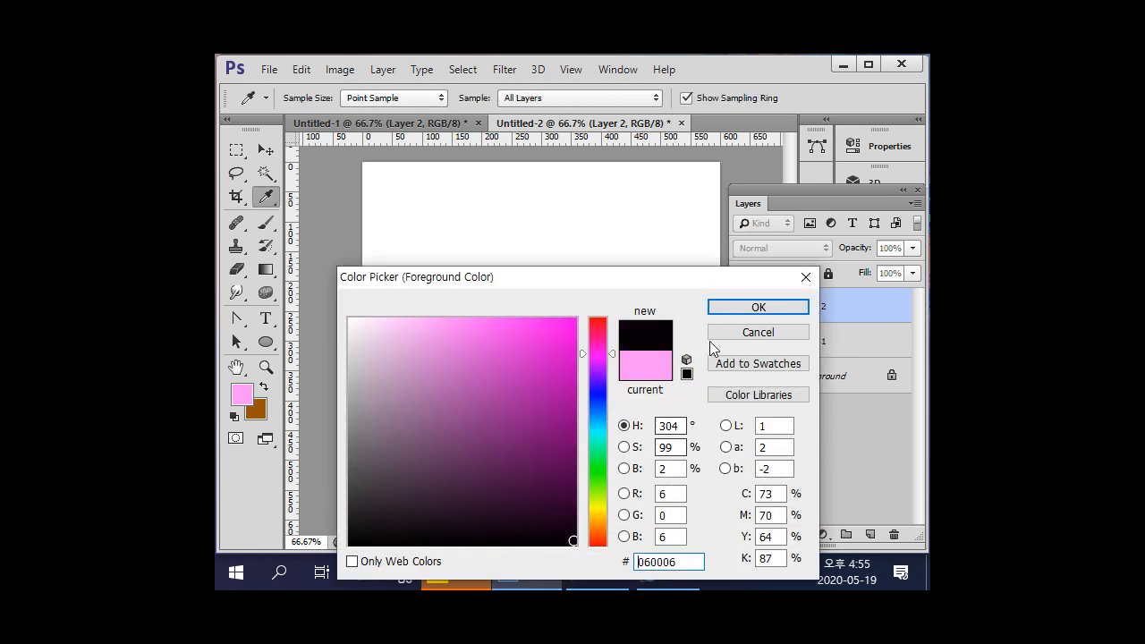
pyautogui.click(724, 307)
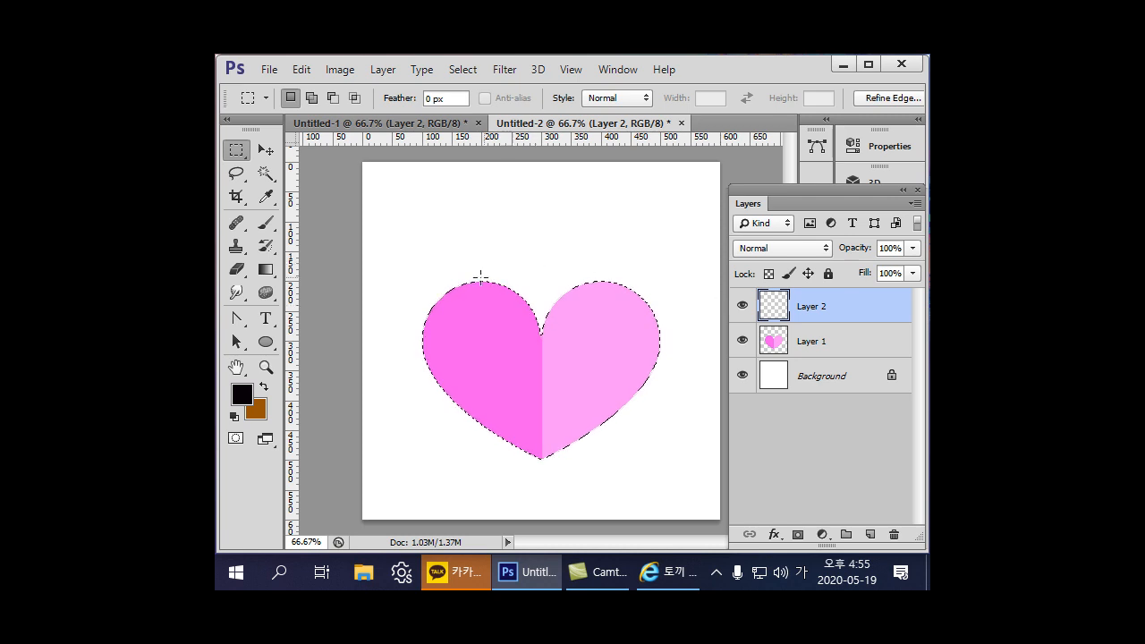
# Step: Draw a linear Foreground to Transparent gradient on Layer 2 inside the selection, from the heart's bottom tip up to near its top
pyautogui.click(268, 269)
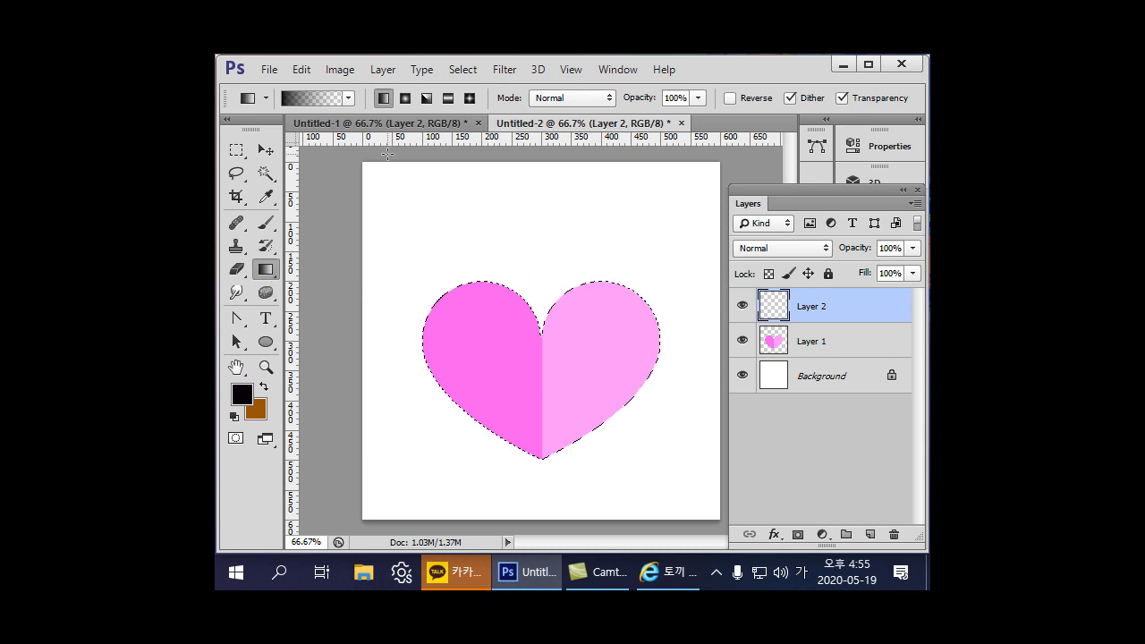
pyautogui.click(306, 100)
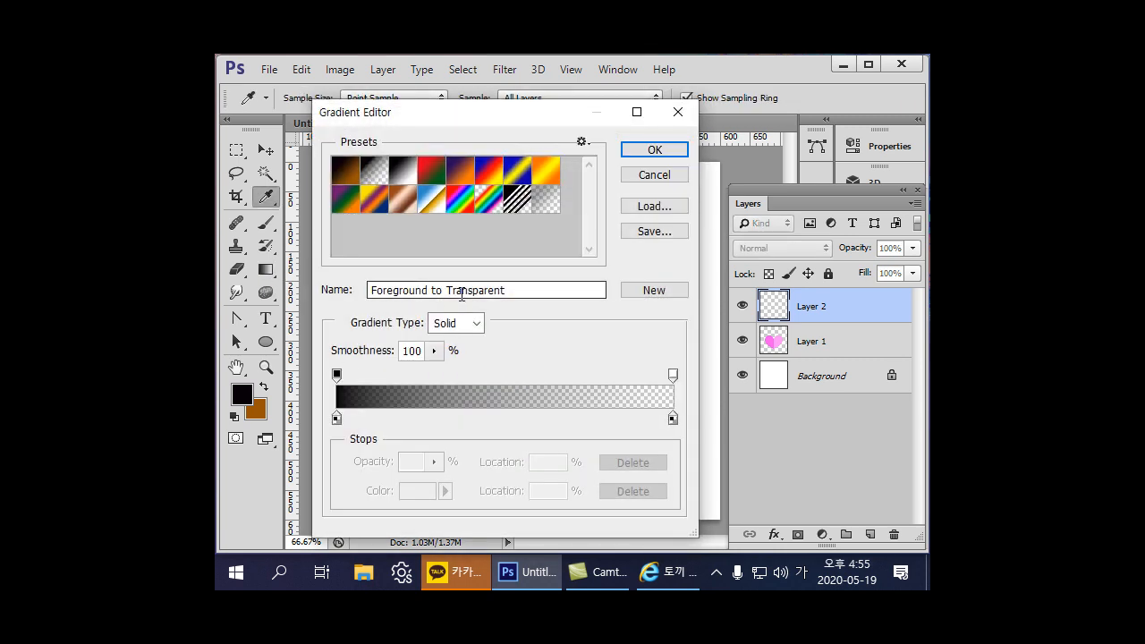
pyautogui.moveTo(513, 291); pyautogui.dragTo(370, 290)
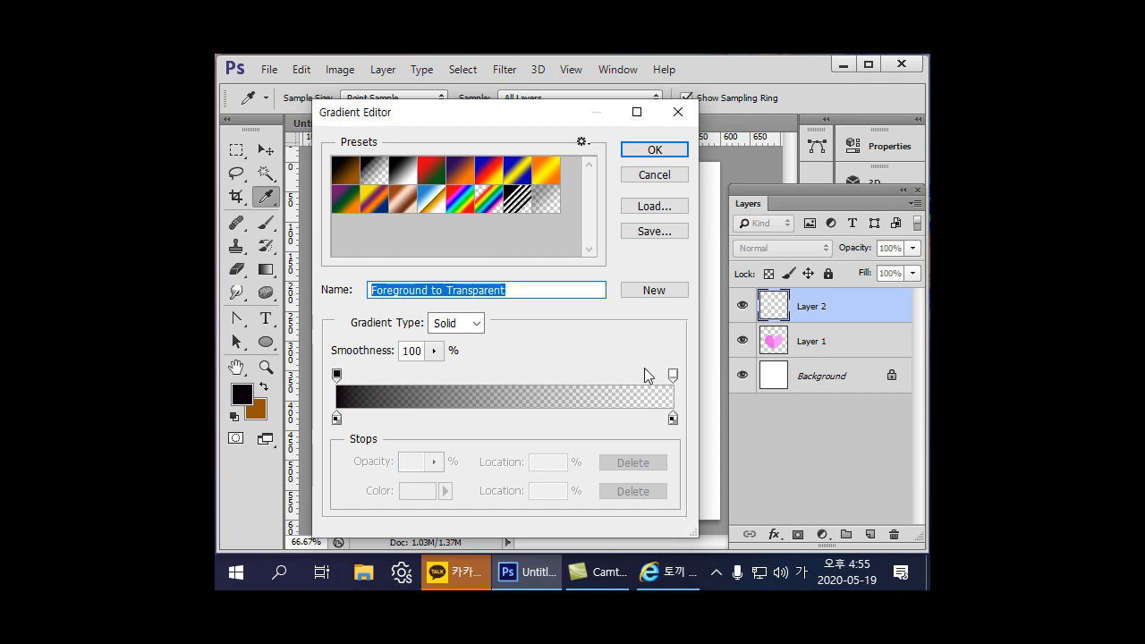
pyautogui.click(655, 150)
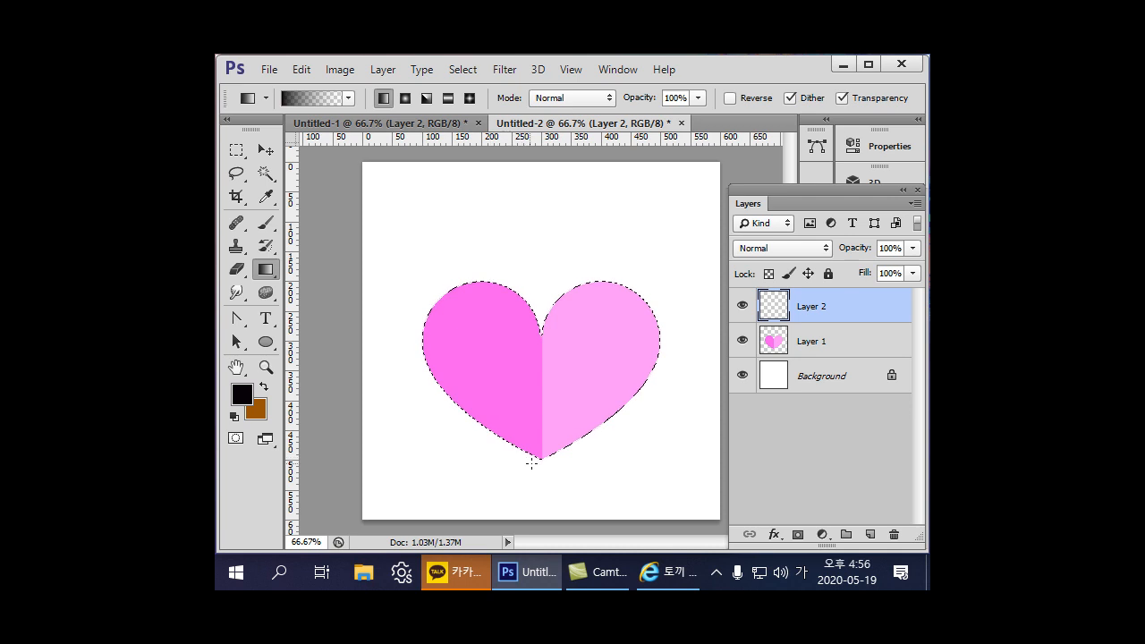
pyautogui.moveTo(542, 461); pyautogui.dragTo(540, 296)
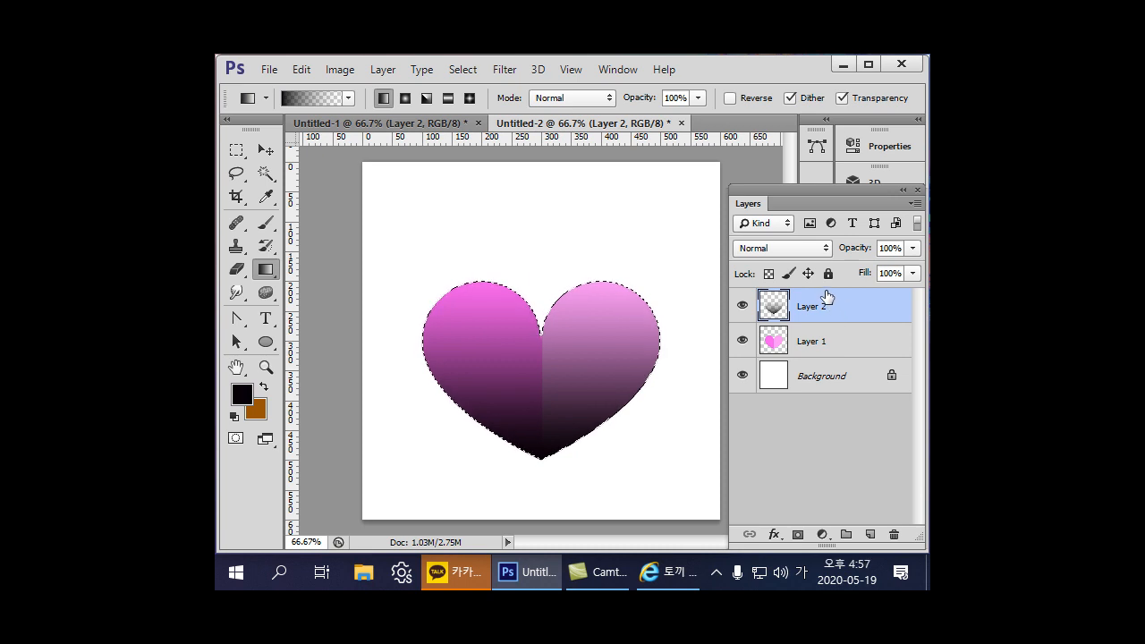
# Step: Move the gradient layer, Layer 2, below Layer 1 and clear the heart selection
pyautogui.moveTo(834, 304); pyautogui.dragTo(825, 345)
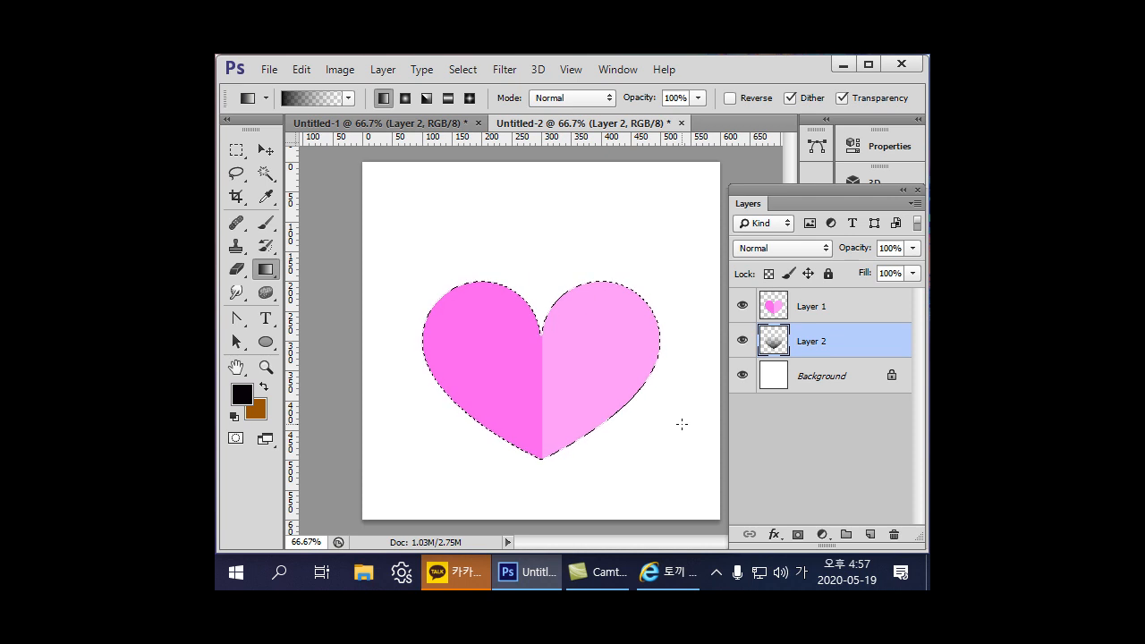
pyautogui.press('m')
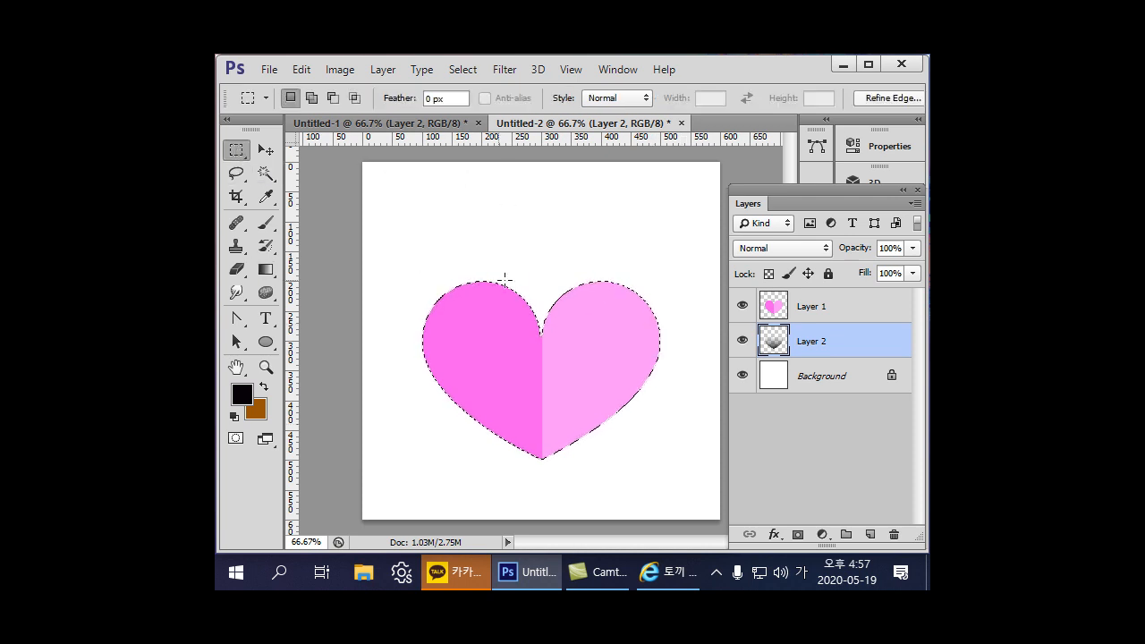
pyautogui.click(534, 249)
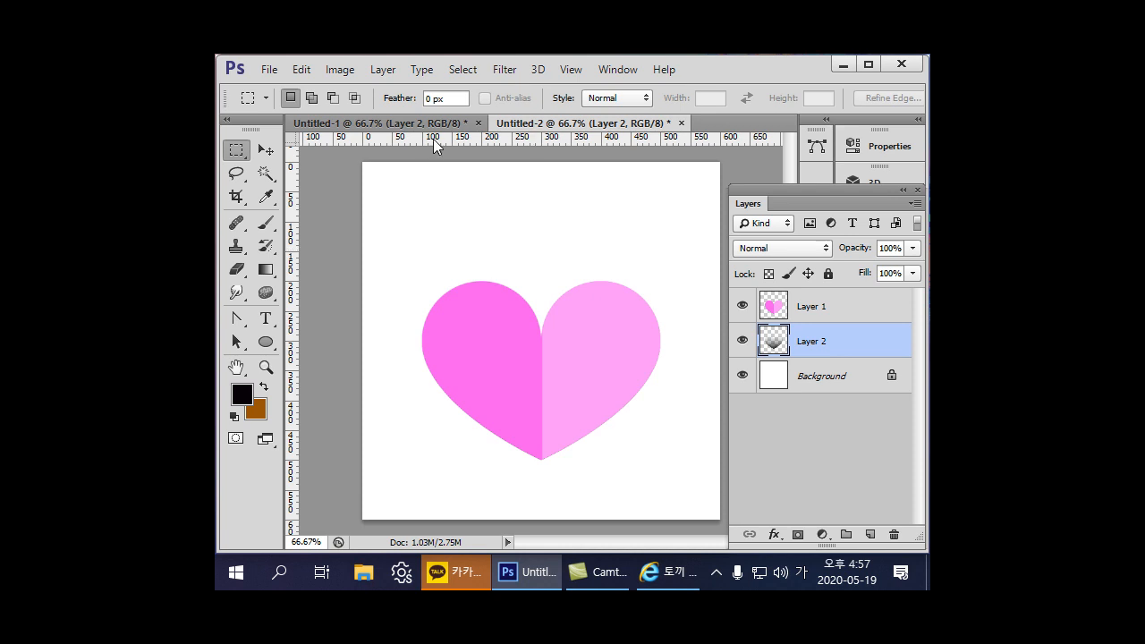
# Step: Free-transform Layer 2 into a shadow slanting right, with its height at about 45.5% and a horizontal skew of about -46°
pyautogui.click(301, 71)
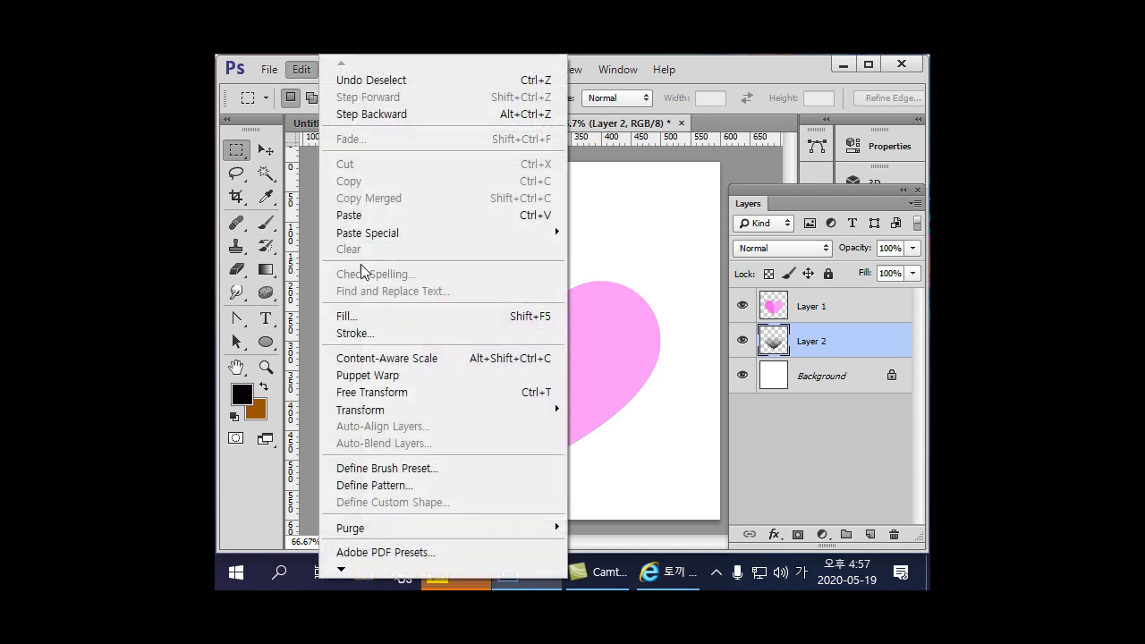
pyautogui.click(395, 393)
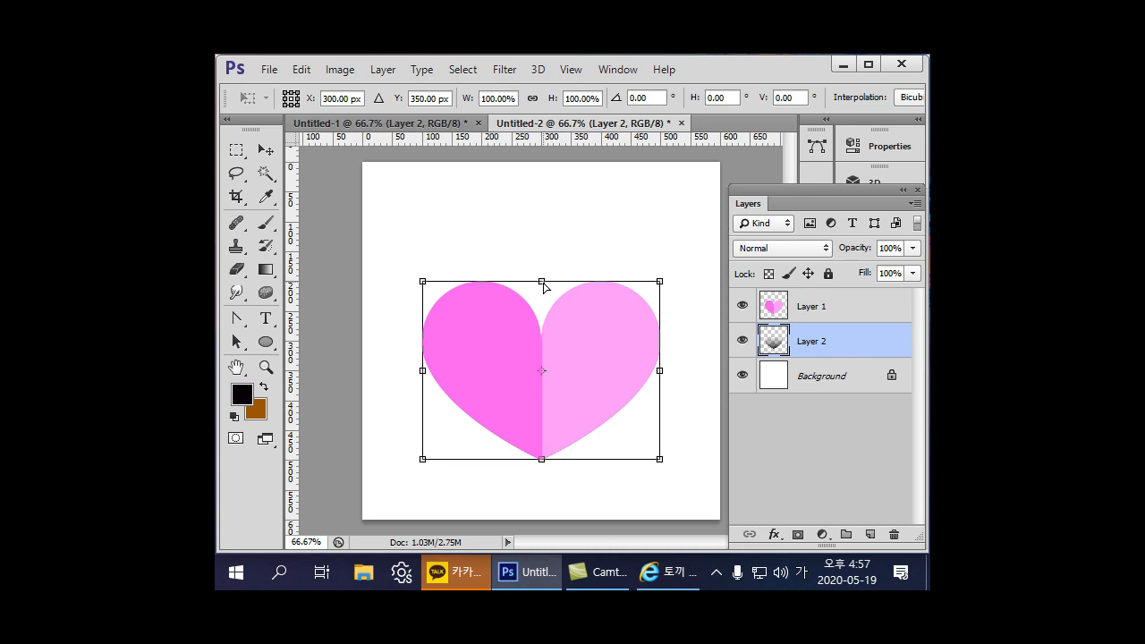
pyautogui.moveTo(542, 285); pyautogui.dragTo(627, 383)
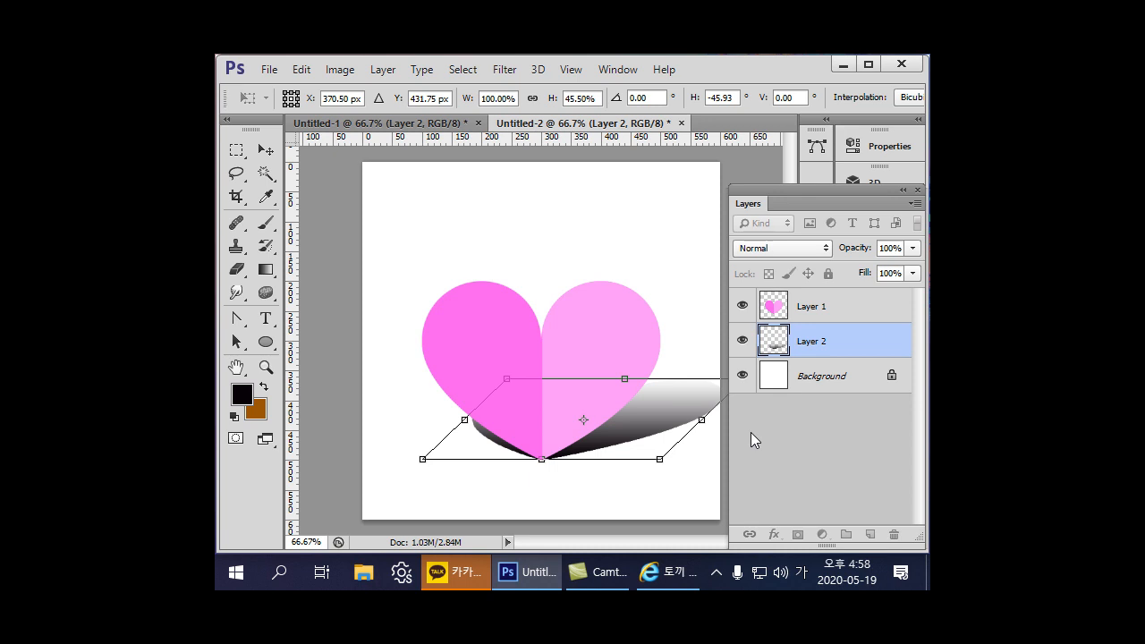
pyautogui.press('Return')
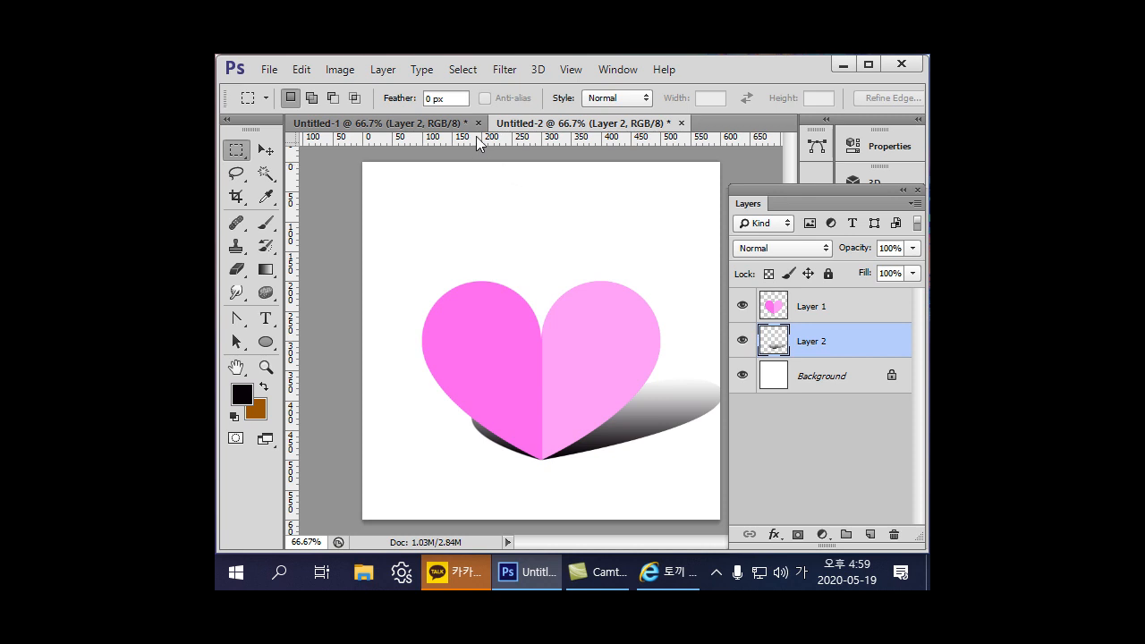
# Step: Apply a Gaussian Blur with a radius of 5.7 pixels to the shadow on Layer 2
pyautogui.click(504, 70)
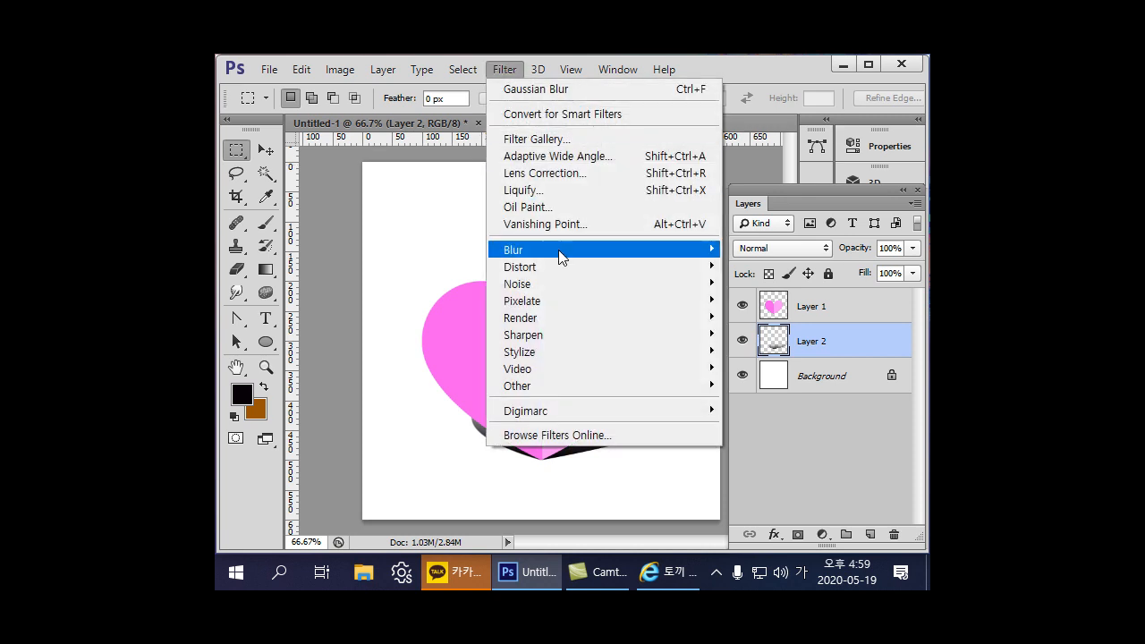
pyautogui.moveTo(561, 257)
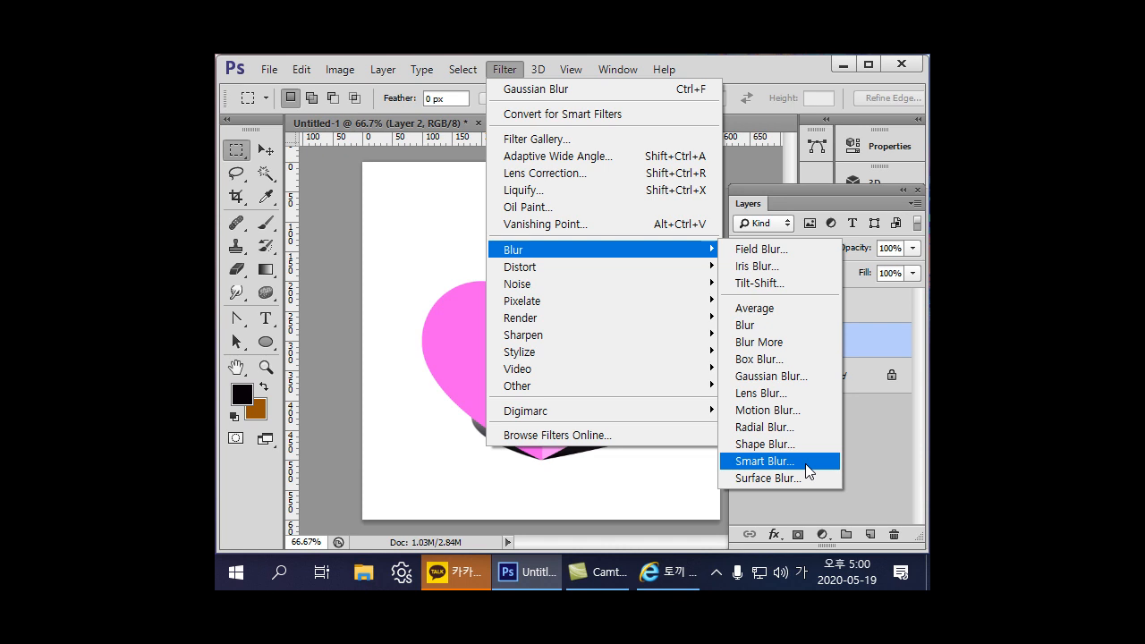
pyautogui.click(809, 375)
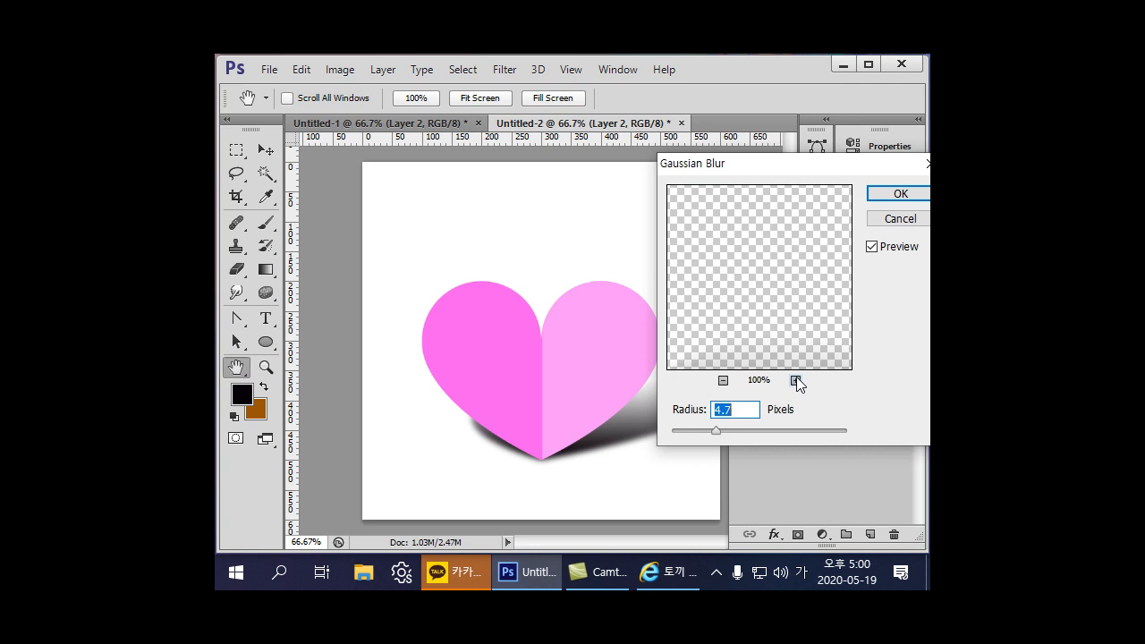
pyautogui.moveTo(718, 429)
pyautogui.mouseDown()
pyautogui.moveTo(748, 433)
pyautogui.moveTo(716, 438)
pyautogui.mouseUp()
pyautogui.click(722, 432)
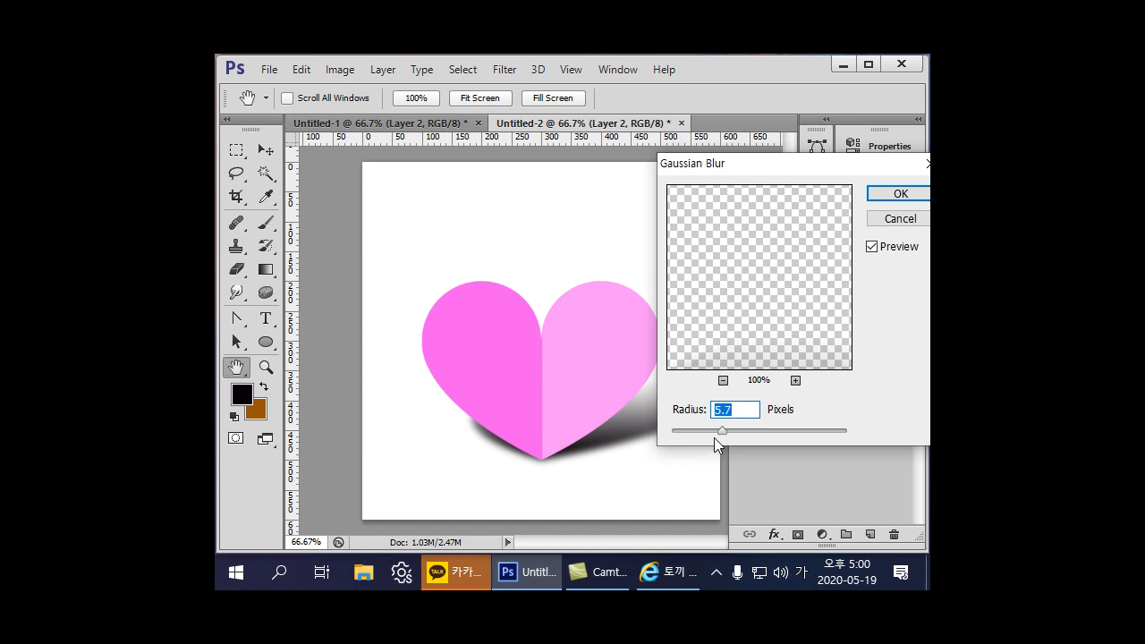
pyautogui.click(899, 194)
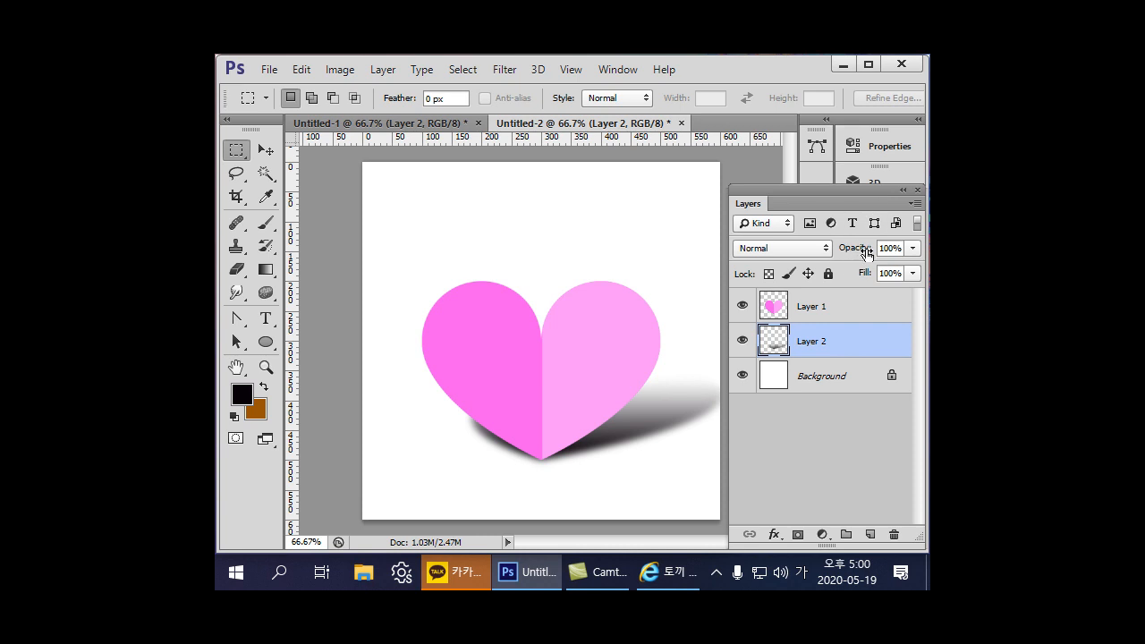
# Step: Lower the opacity of the shadow layer, Layer 2, to 52%
pyautogui.click(913, 248)
pyautogui.click(876, 268)
pyautogui.moveTo(876, 266); pyautogui.dragTo(868, 266)
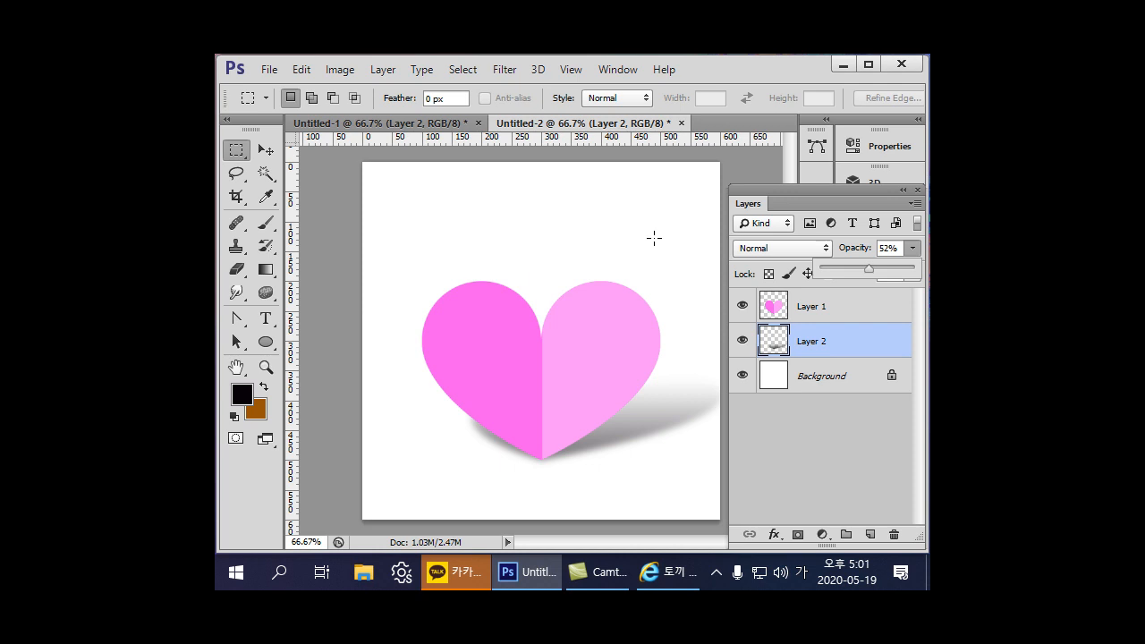
# Step: Review the Foreground to Transparent gradient in the Gradient Editor and the Preserve Transparency option of the Fill command, applying neither
pyautogui.click(265, 269)
pyautogui.click(305, 101)
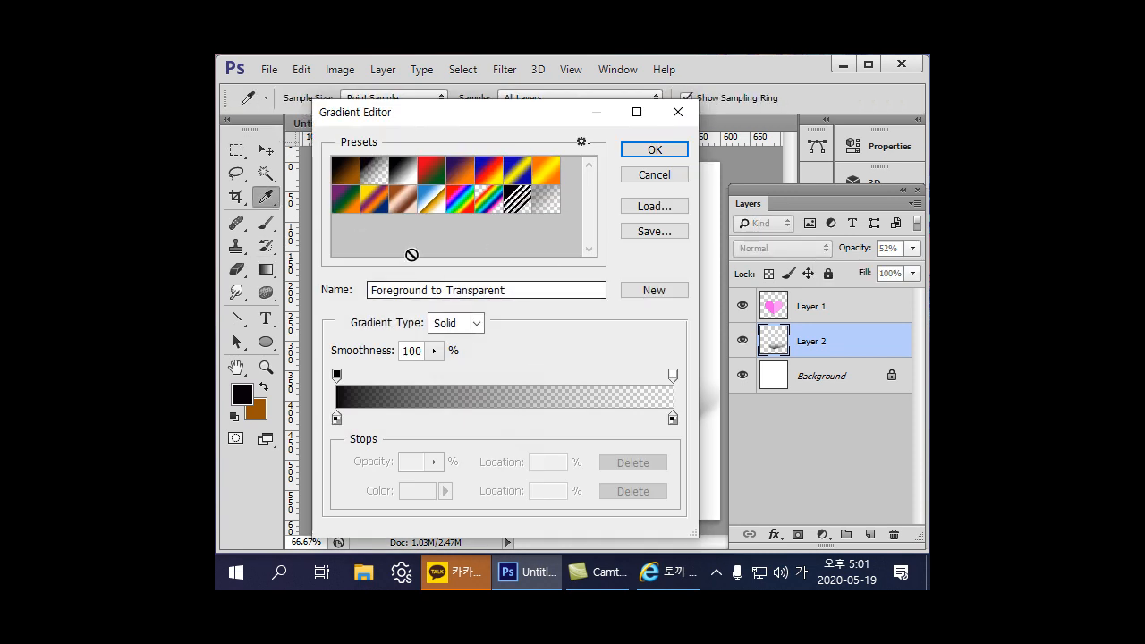
pyautogui.moveTo(505, 290); pyautogui.dragTo(449, 297)
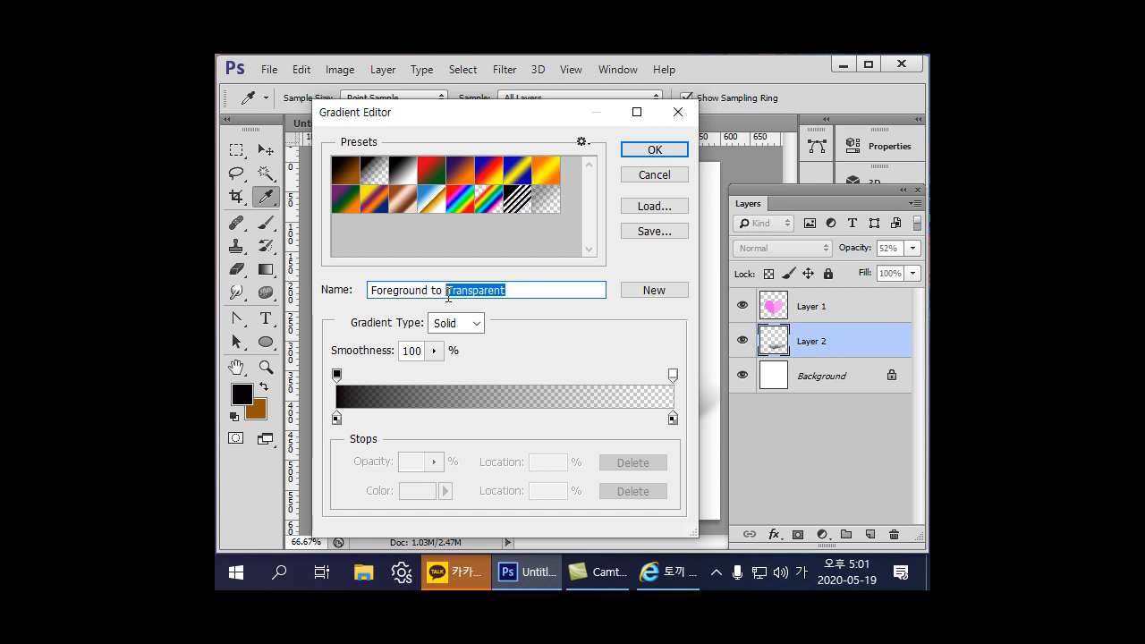
pyautogui.click(514, 291)
pyautogui.click(625, 178)
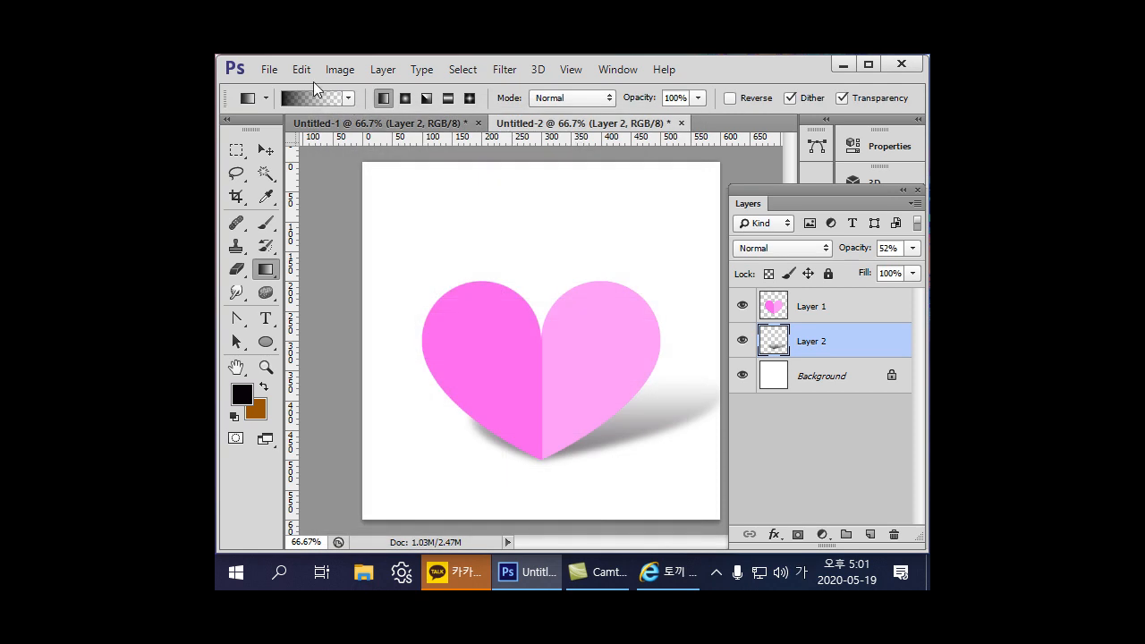
pyautogui.click(301, 69)
pyautogui.click(347, 316)
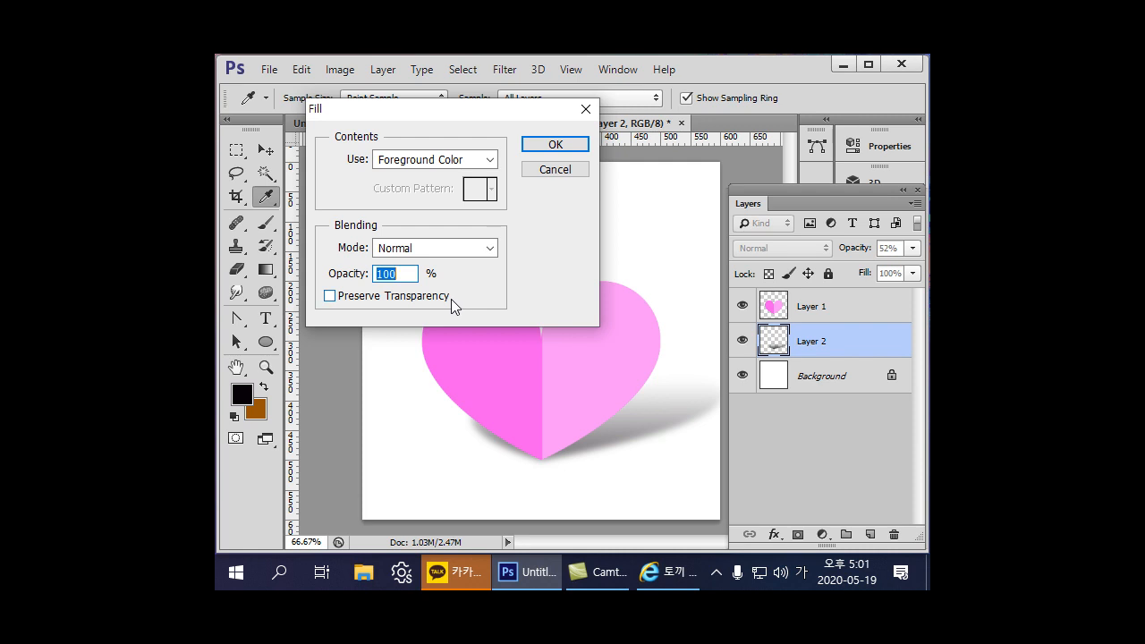
pyautogui.click(340, 305)
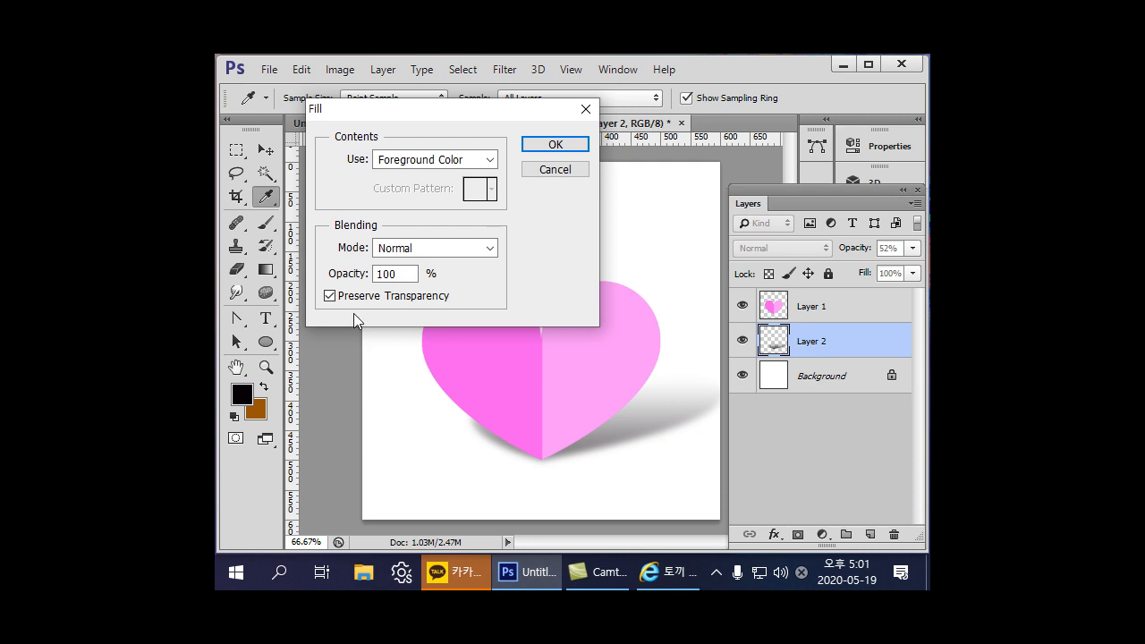
pyautogui.click(547, 172)
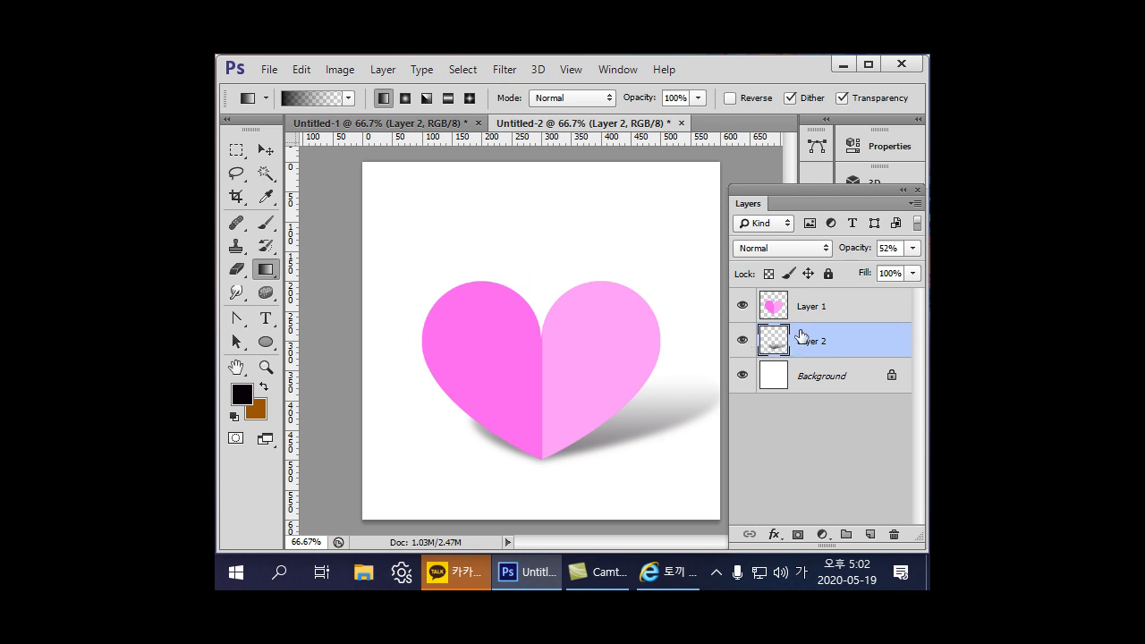
pyautogui.click(776, 308)
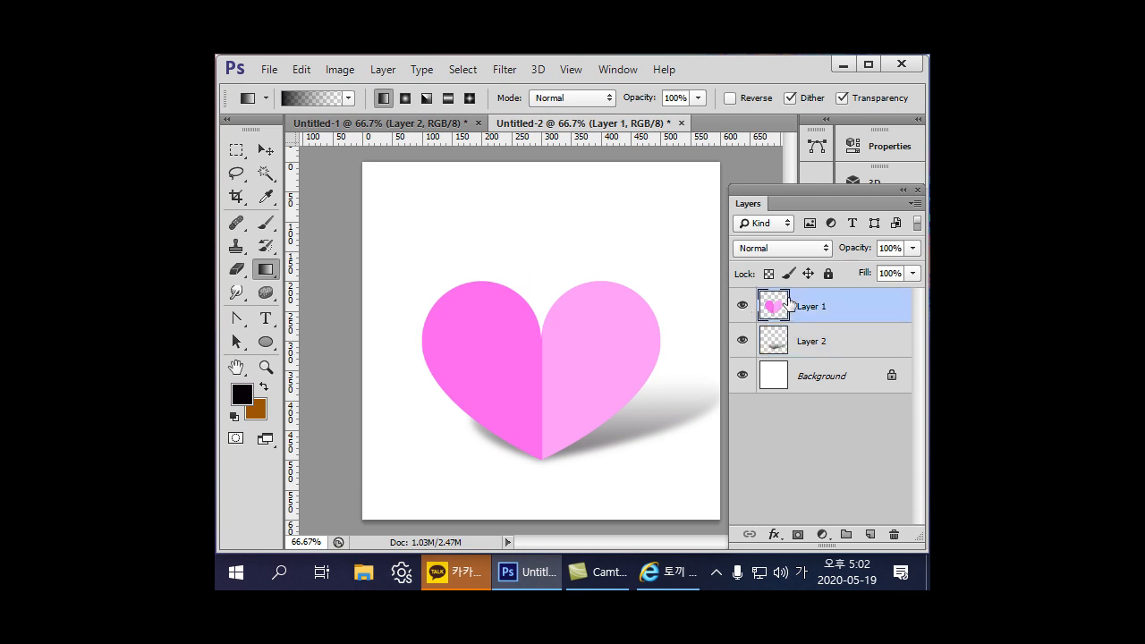
pyautogui.click(800, 343)
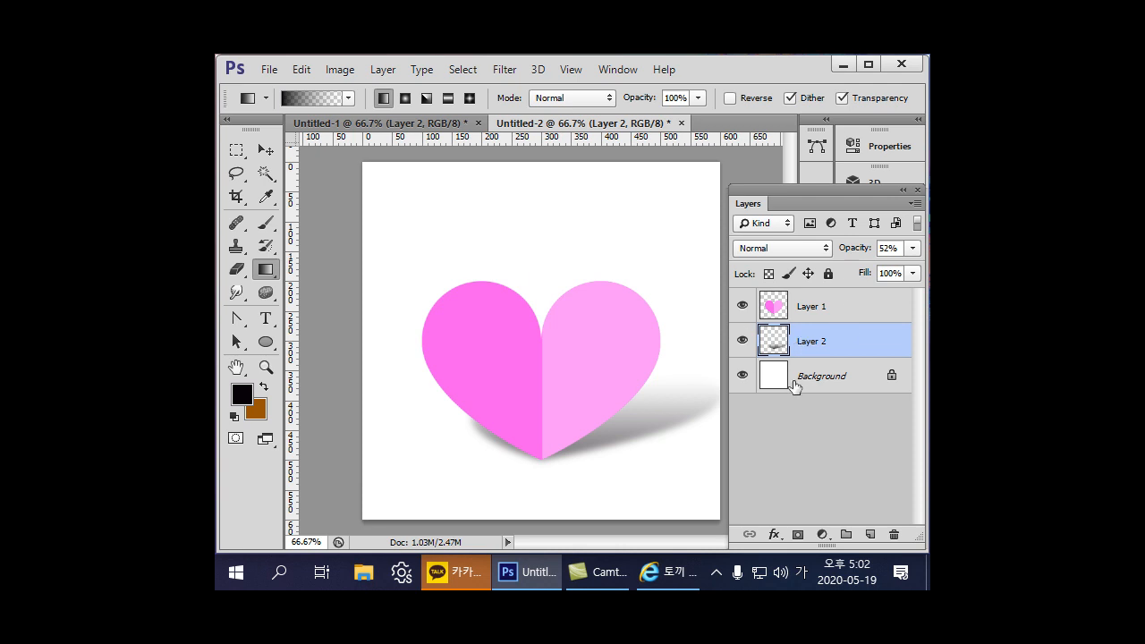